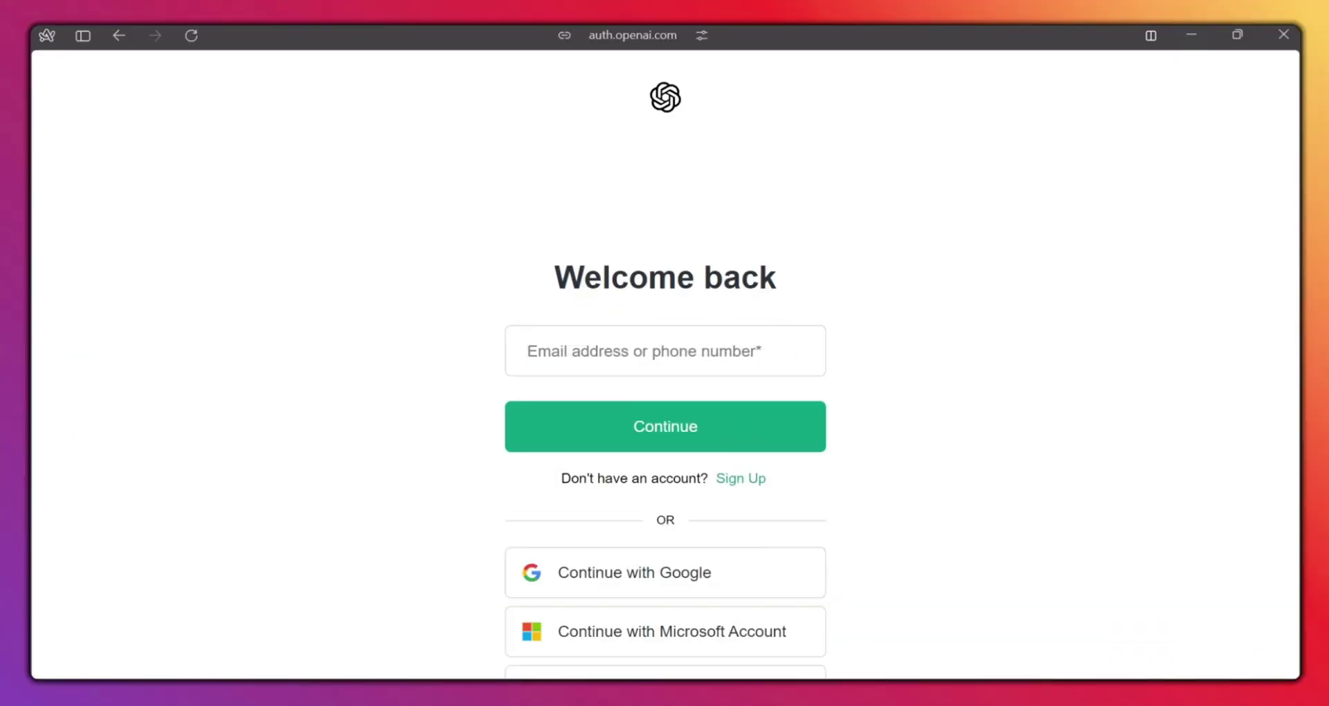
# Paste the prompt-engineer request for a 10-year-old female character into ChatGPT and send it
pyautogui.scroll(-1, 646, 305)
pyautogui.scroll(-2, 628, 354)
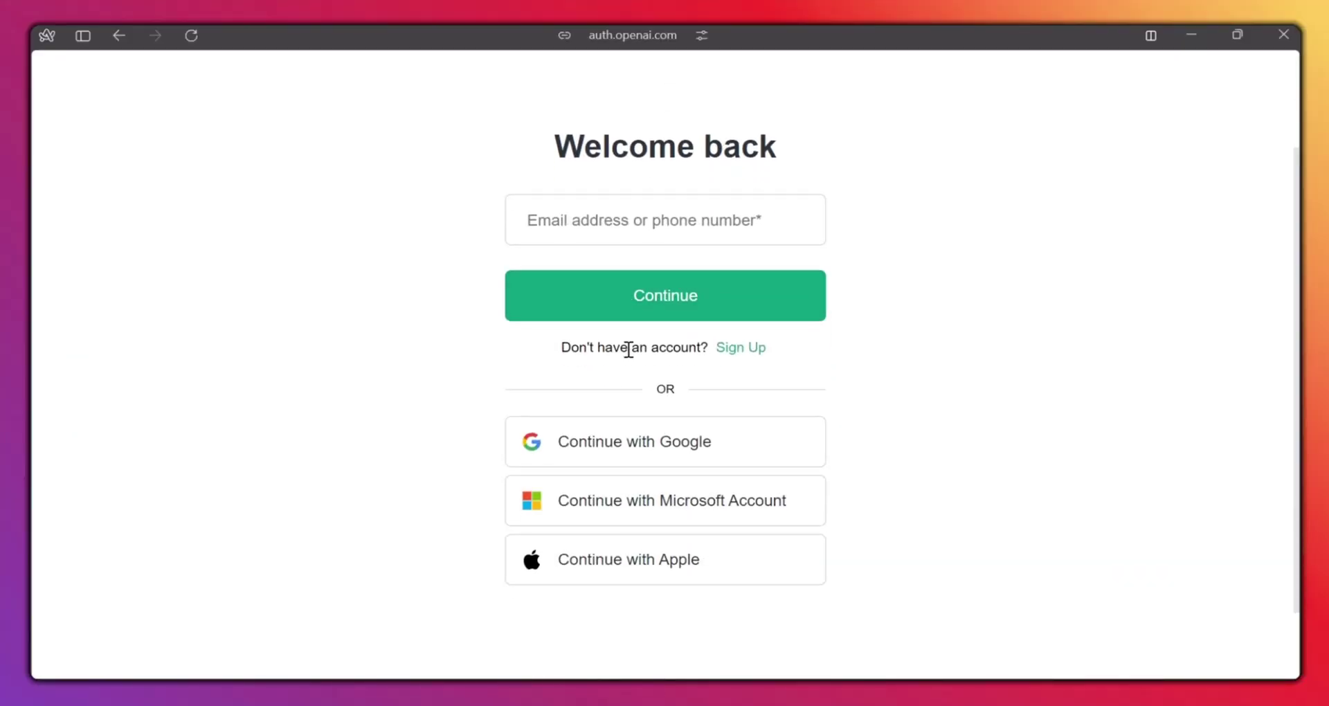
pyautogui.scroll(1, 629, 354)
pyautogui.scroll(2, 627, 355)
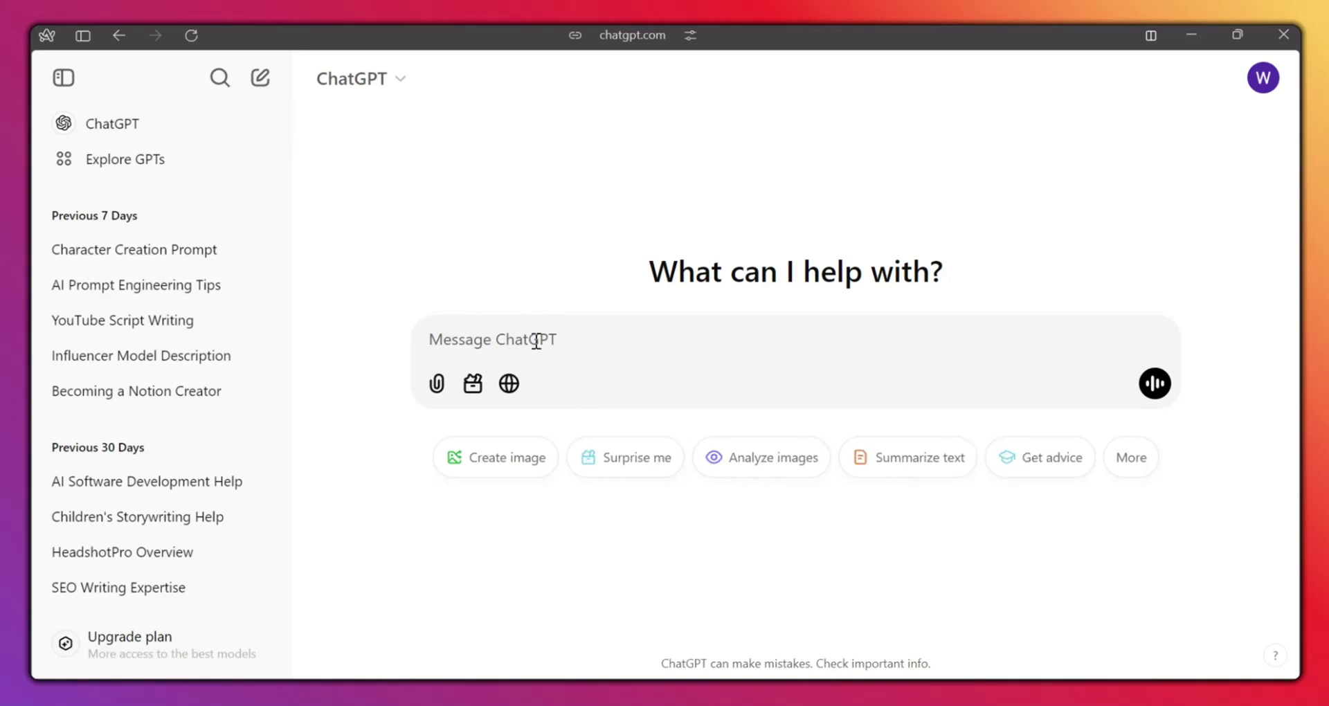
pyautogui.write('Acting as an AI prompt engineer, Generate a prompt for a consistent female character, 10 years old, with the following structure: model name, age, gender, hairstyle, face description, outfit, background description, action, and art style.')
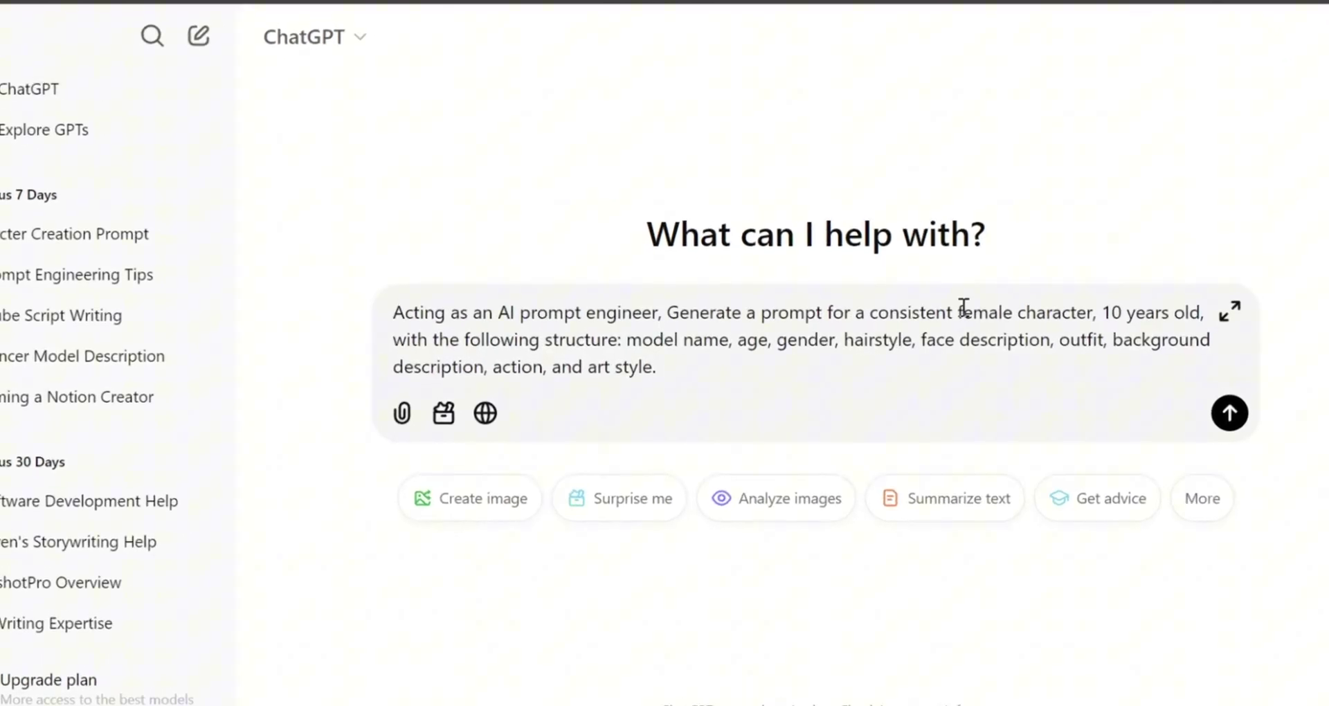
pyautogui.moveTo(941, 315); pyautogui.dragTo(996, 315)
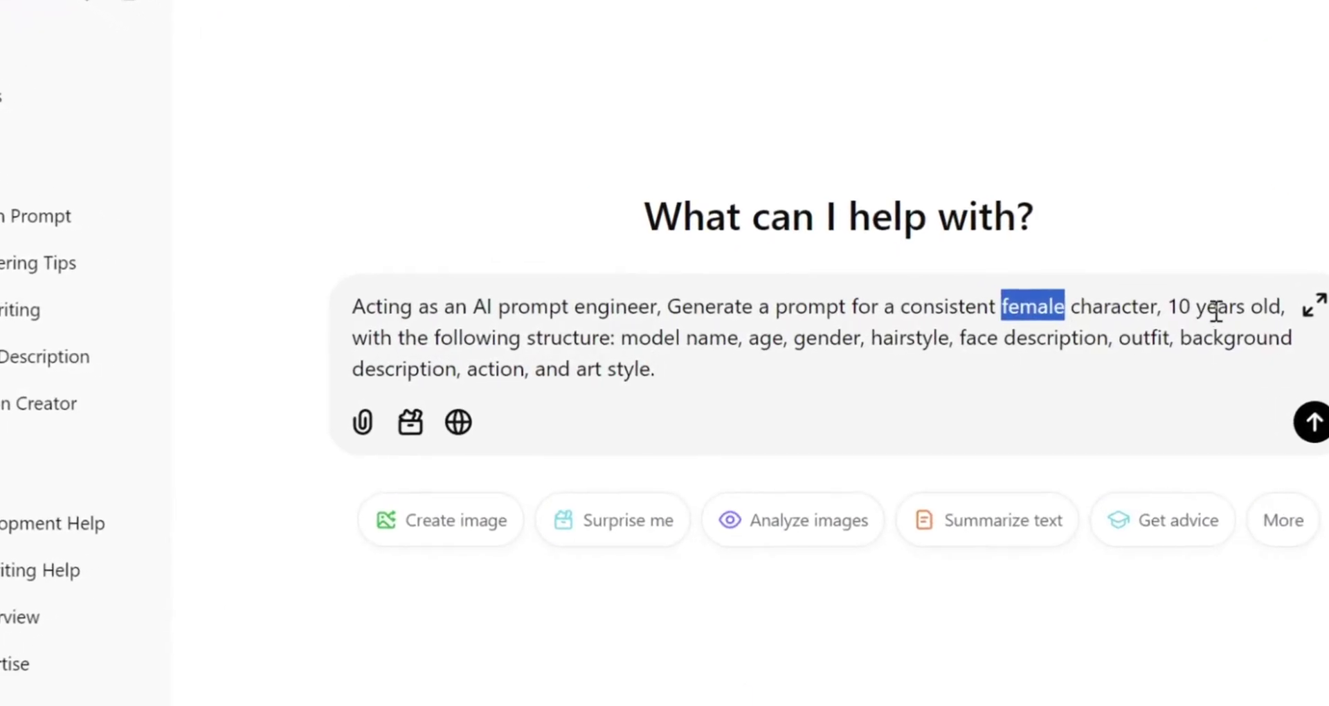
pyautogui.press('Return')
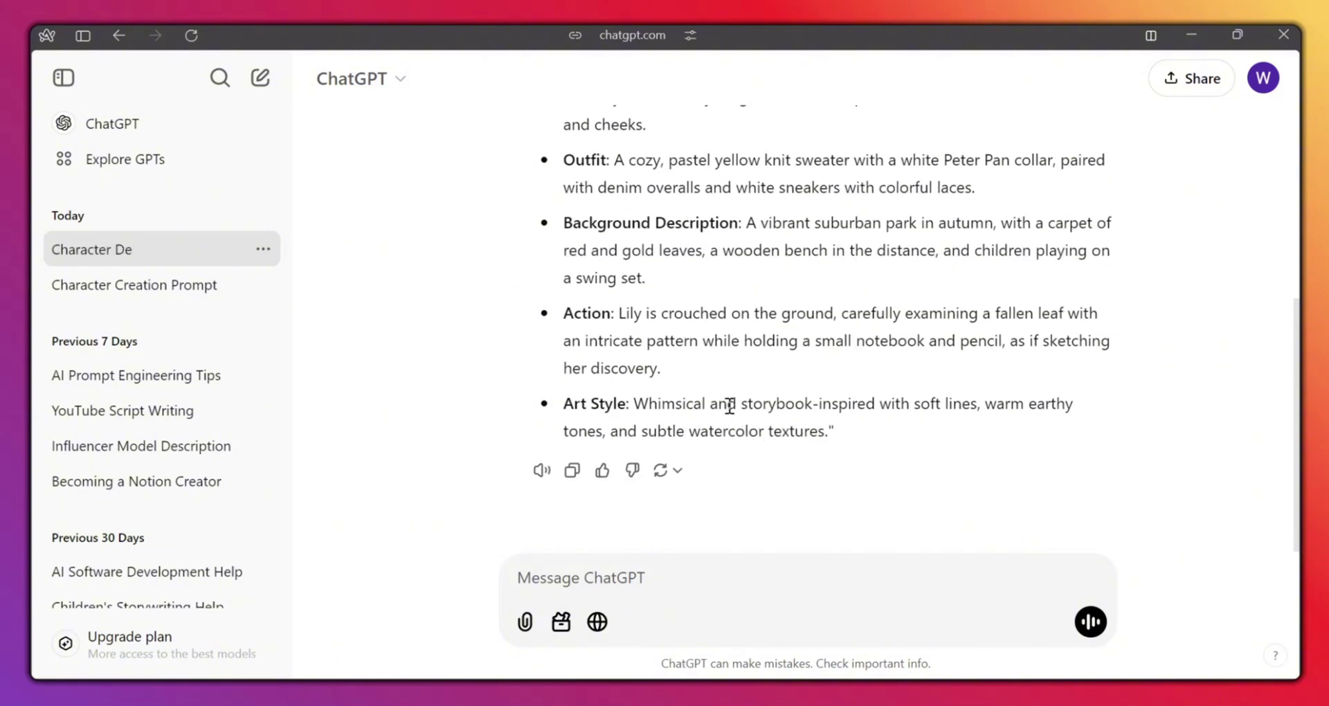
# Review the reply's Lily Evergreen hairstyle, face, outfit, background, action and art-style details
pyautogui.scroll(1, 726, 409)
pyautogui.scroll(3, 712, 429)
pyautogui.scroll(2, 720, 397)
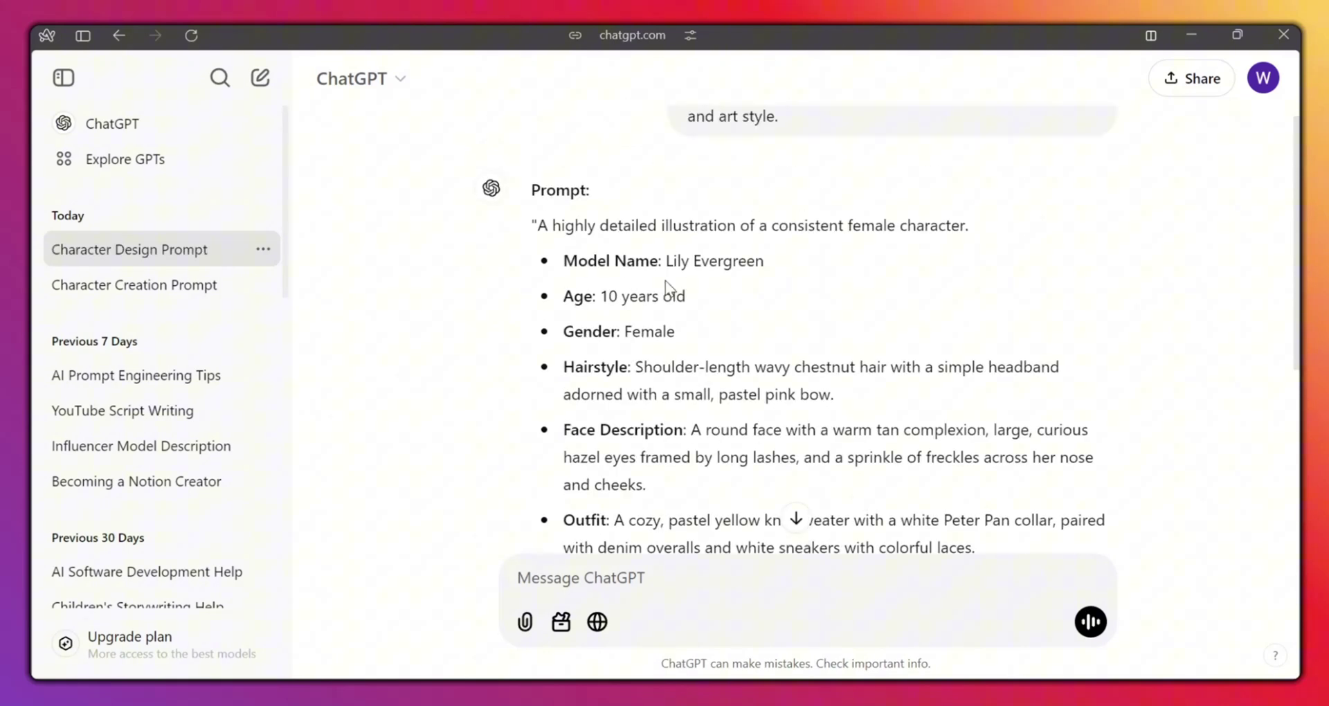
pyautogui.scroll(-2, 665, 280)
pyautogui.scroll(-1, 646, 288)
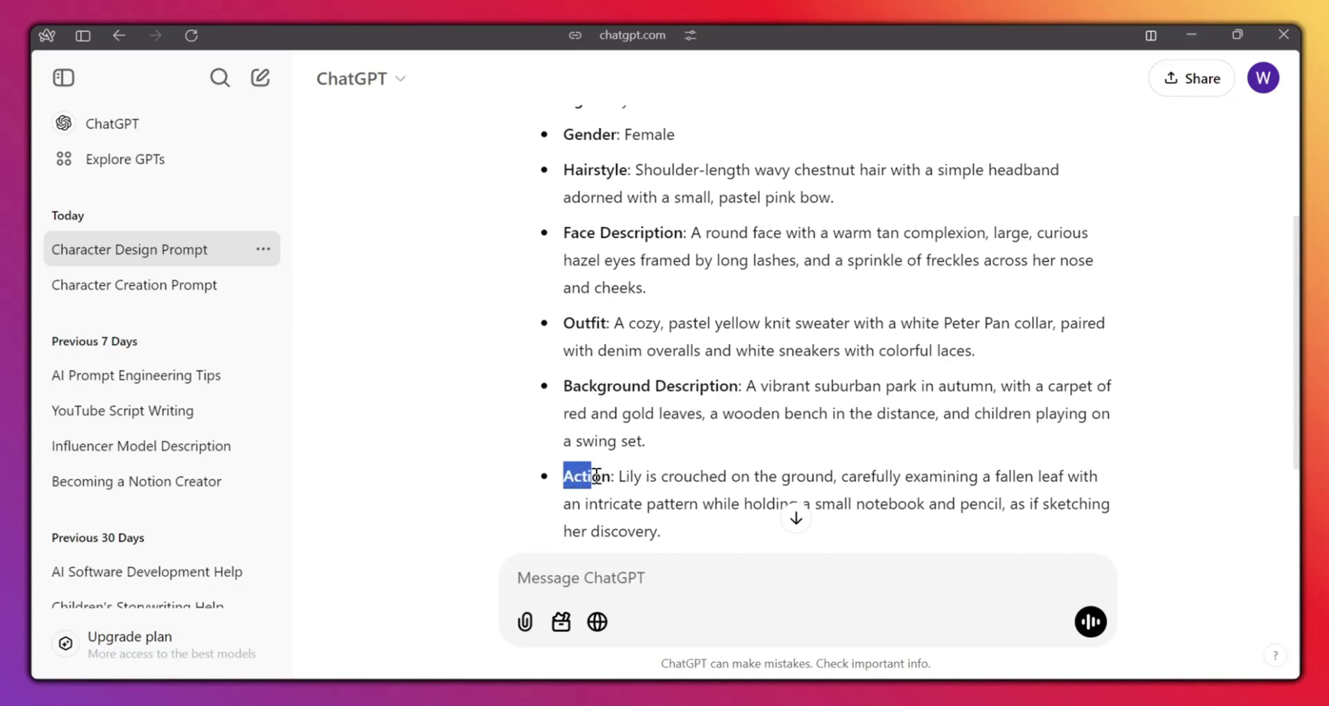
pyautogui.moveTo(572, 386); pyautogui.dragTo(633, 386)
pyautogui.moveTo(575, 323); pyautogui.dragTo(613, 323)
pyautogui.scroll(1, 616, 302)
pyautogui.moveTo(602, 236); pyautogui.dragTo(663, 236)
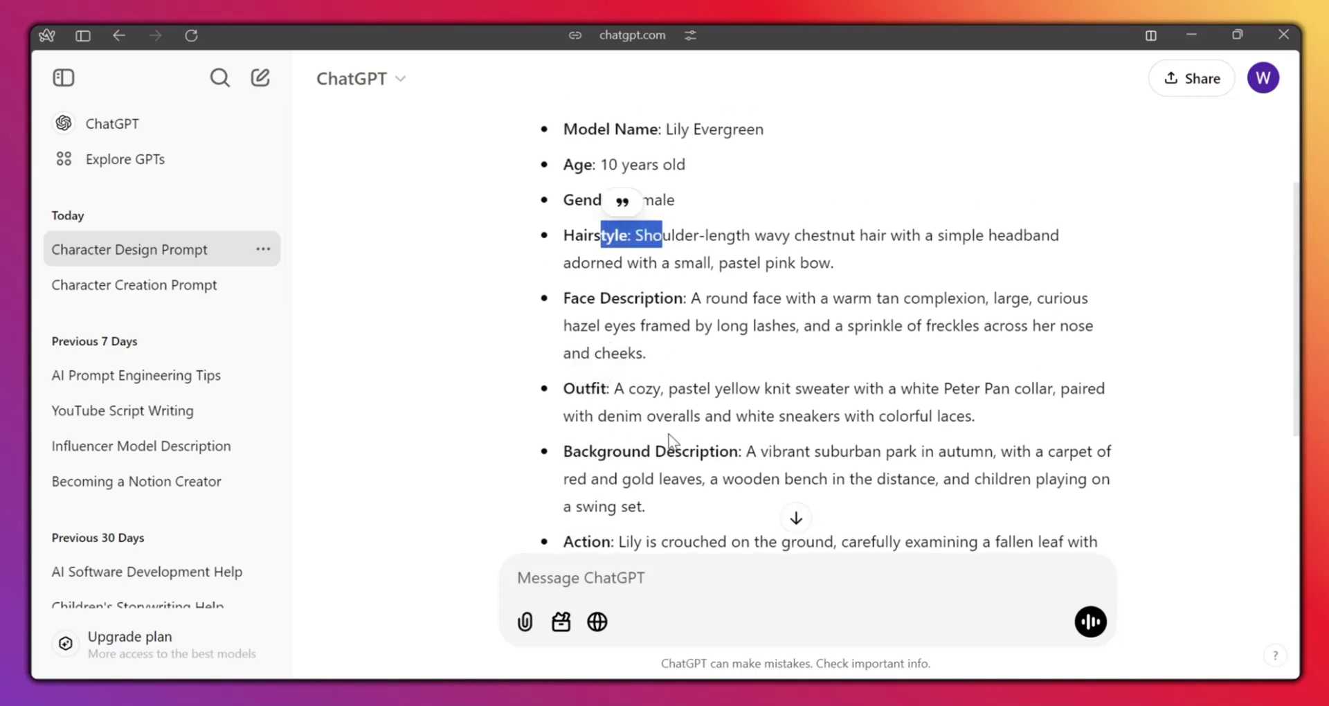
pyautogui.scroll(-3, 669, 443)
# Ask ChatGPT to drop labels like 'Model Name' and separate the prompt with commas
pyautogui.click(692, 575)
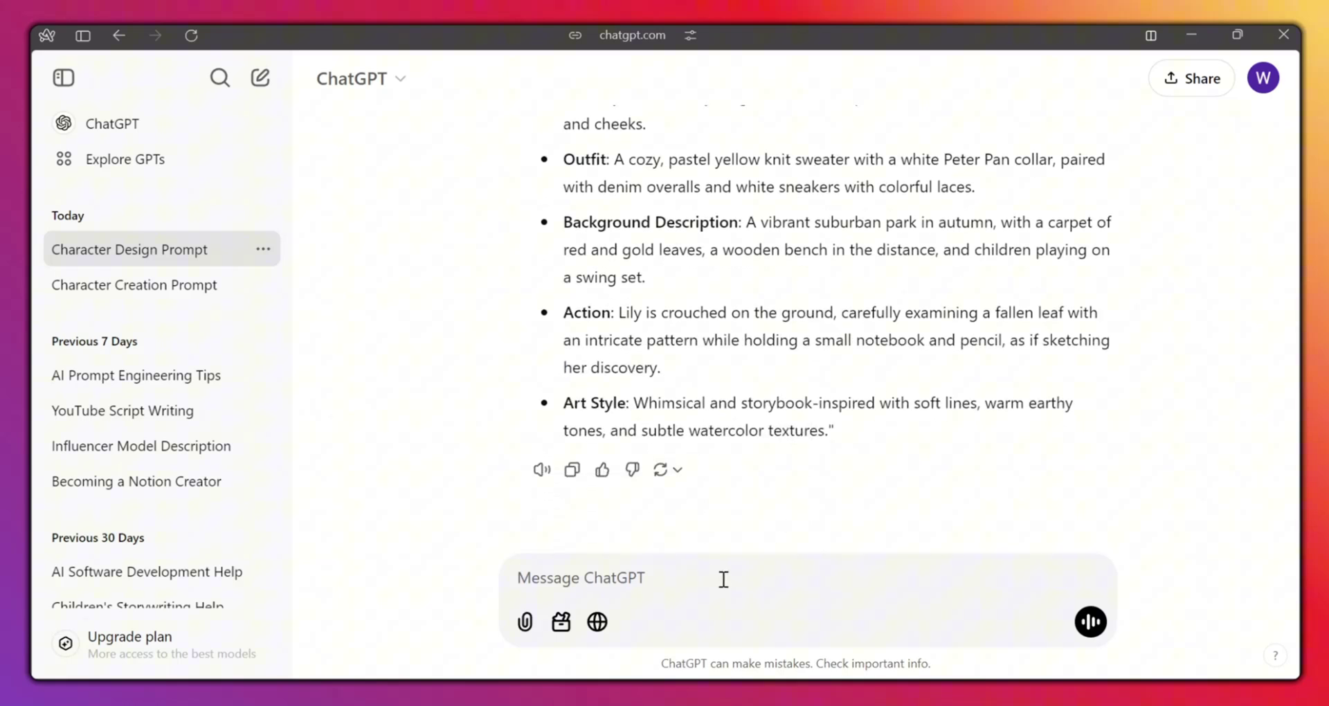
pyautogui.write('Clean up the output by removing the formatting (i.e.: Model Name) and separate with commas where needed.')
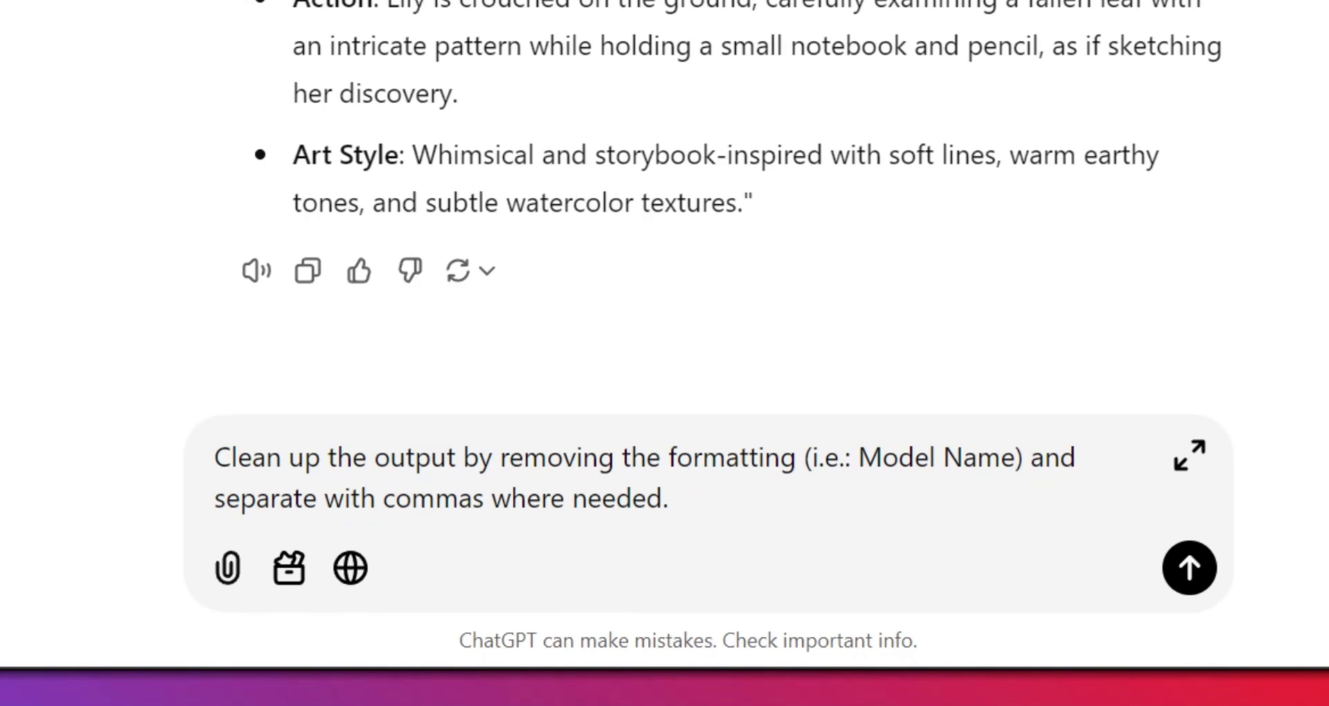
pyautogui.press('Return')
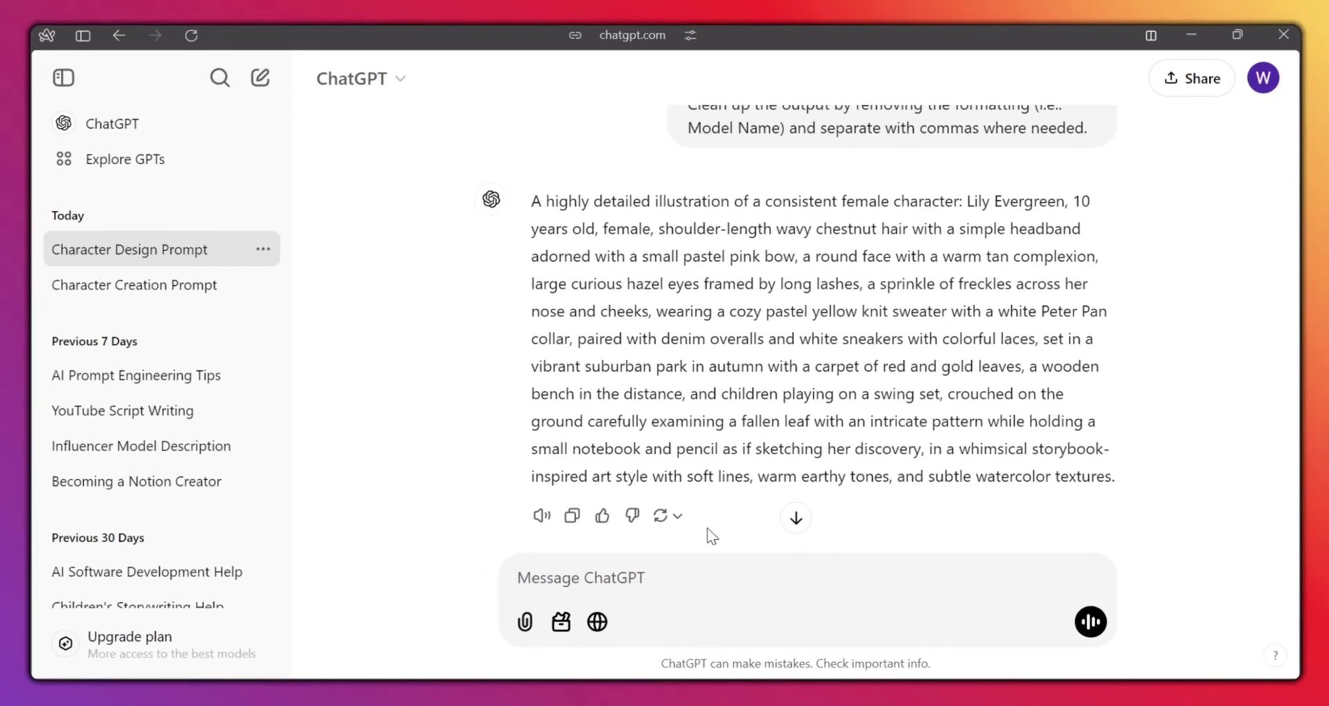
pyautogui.scroll(1, 679, 366)
pyautogui.scroll(-1, 636, 285)
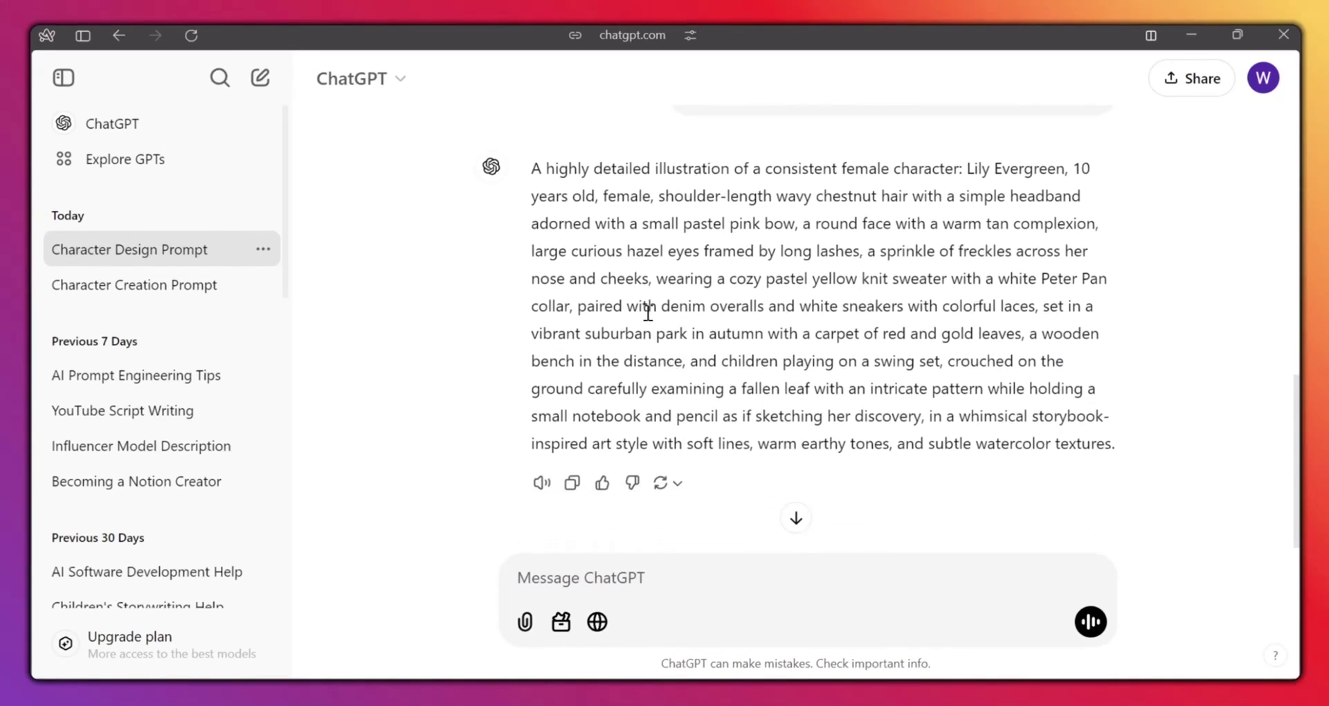
pyautogui.moveTo(533, 170); pyautogui.dragTo(1126, 455)
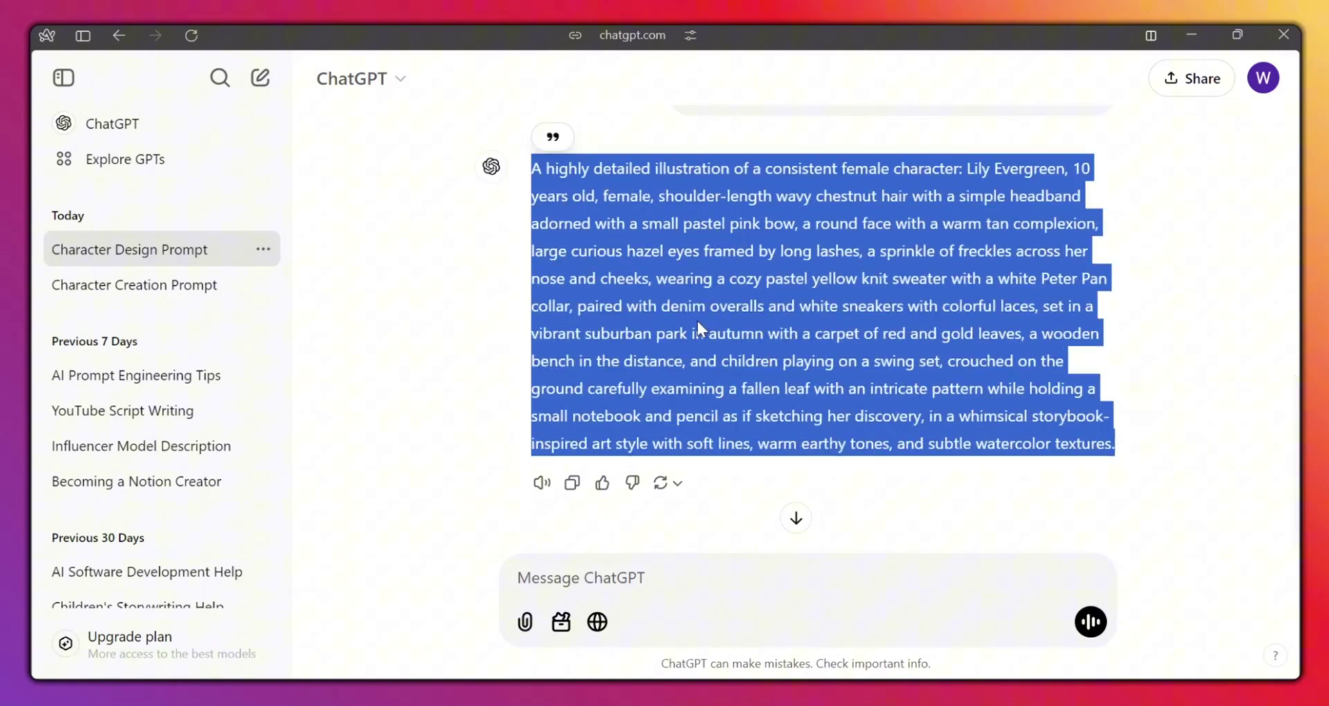
pyautogui.click(513, 300)
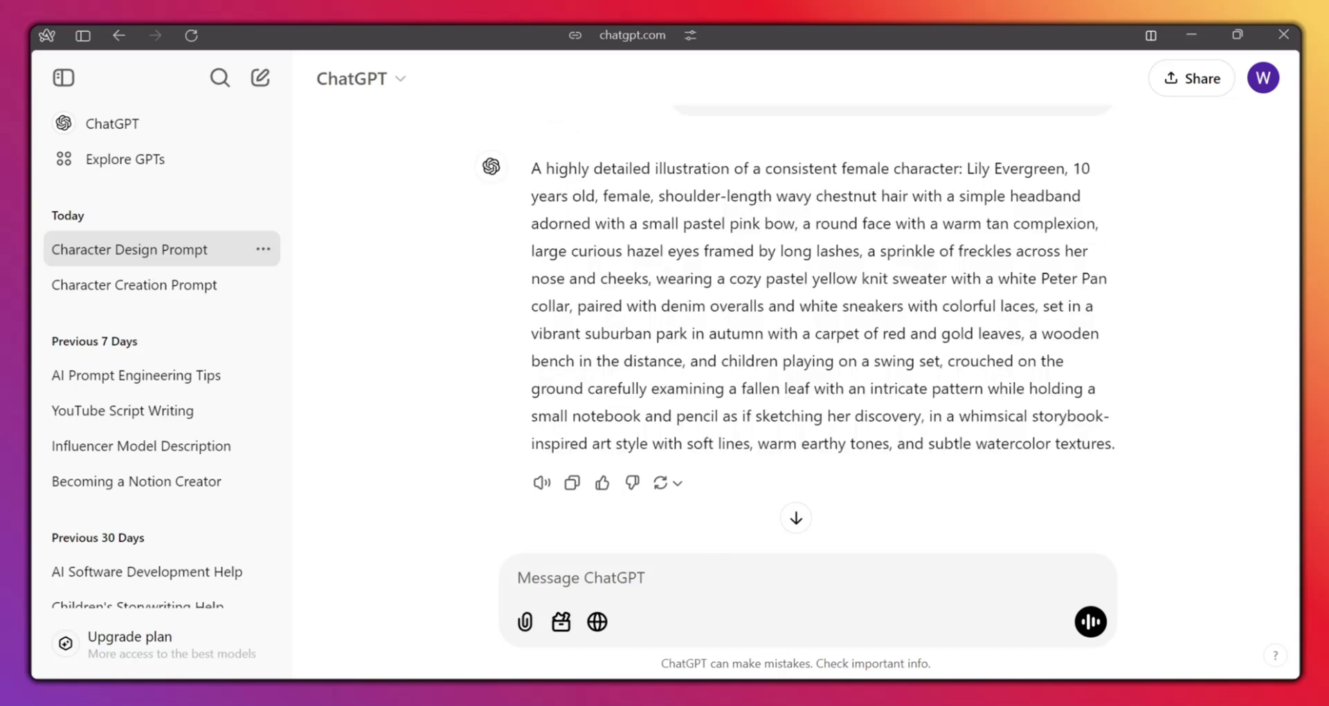
# Scroll back up to review the hairstyle line of the bulleted Lily Evergreen prompt
pyautogui.scroll(1, 698, 399)
pyautogui.scroll(1, 839, 354)
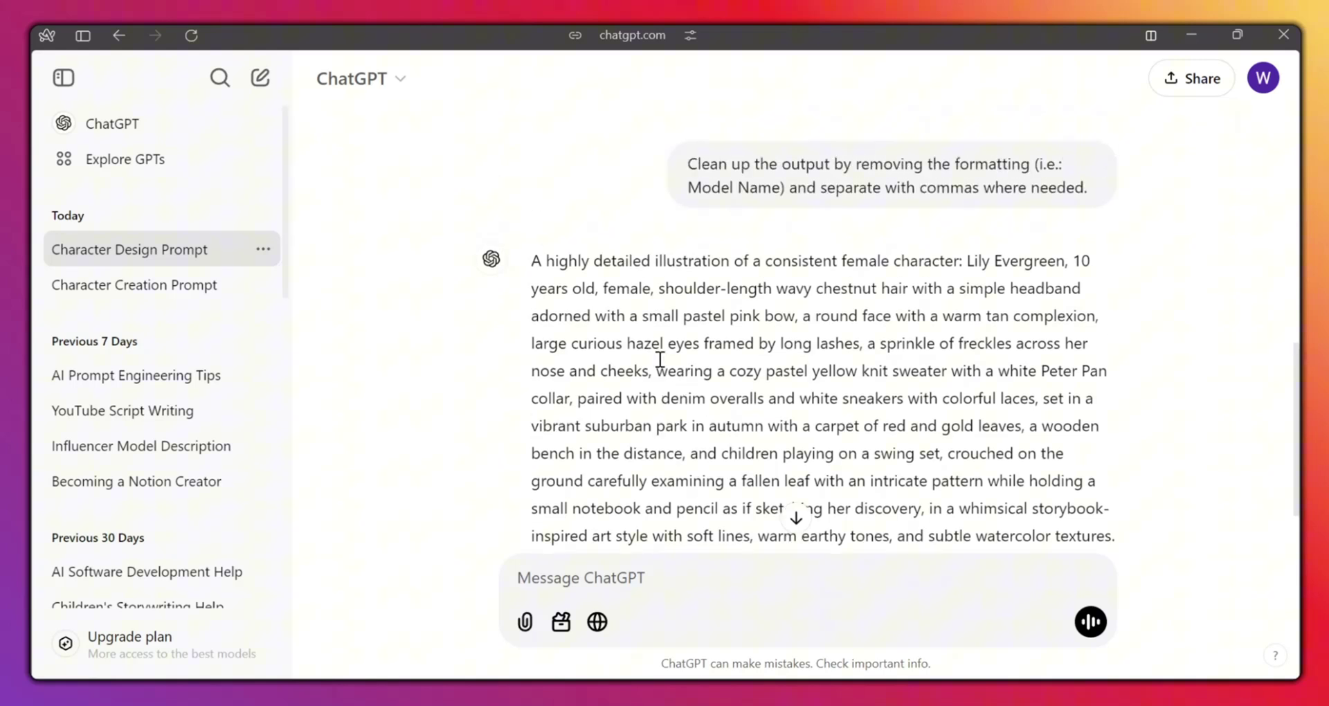
pyautogui.scroll(3, 652, 372)
pyautogui.scroll(2, 652, 372)
pyautogui.scroll(2, 654, 379)
pyautogui.scroll(3, 654, 379)
pyautogui.moveTo(576, 310); pyautogui.dragTo(730, 308)
pyautogui.click(734, 307)
pyautogui.scroll(-1, 608, 468)
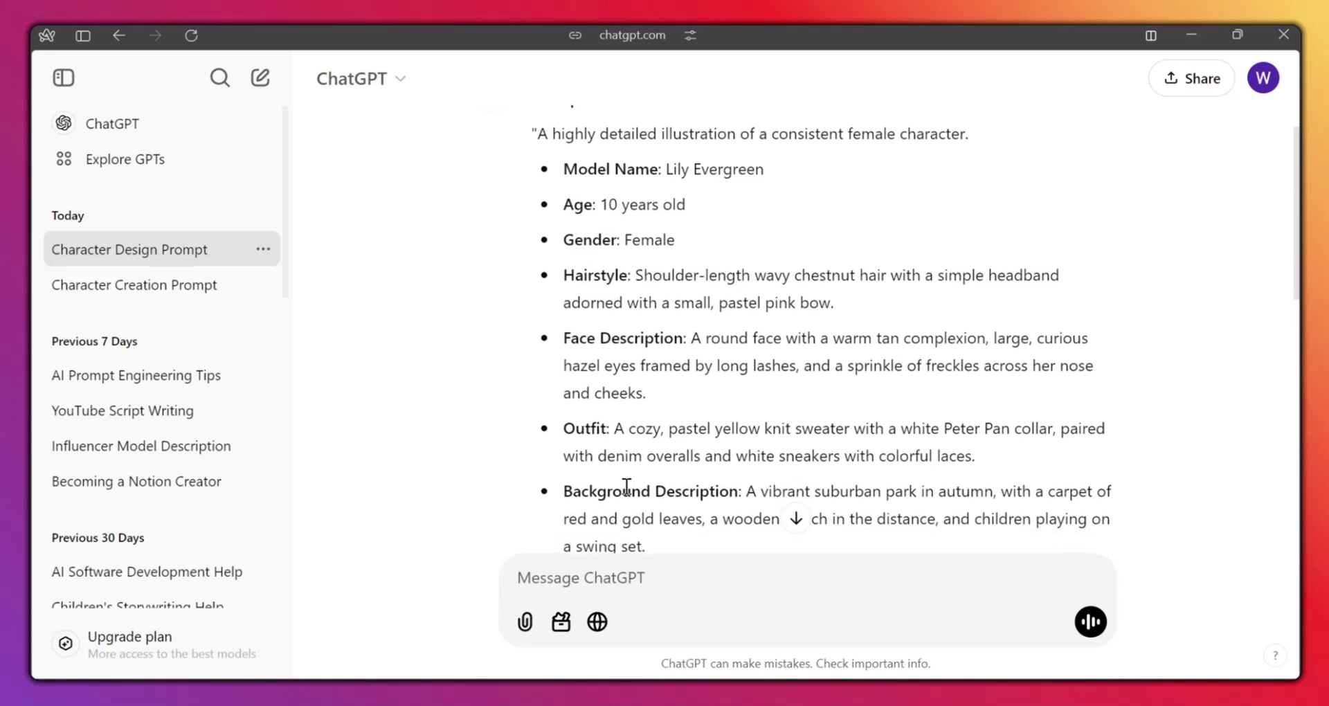
pyautogui.moveTo(634, 484); pyautogui.dragTo(741, 484)
# Draft a follow-up requesting short curly hair and a detailed amusement-park background
pyautogui.click(746, 487)
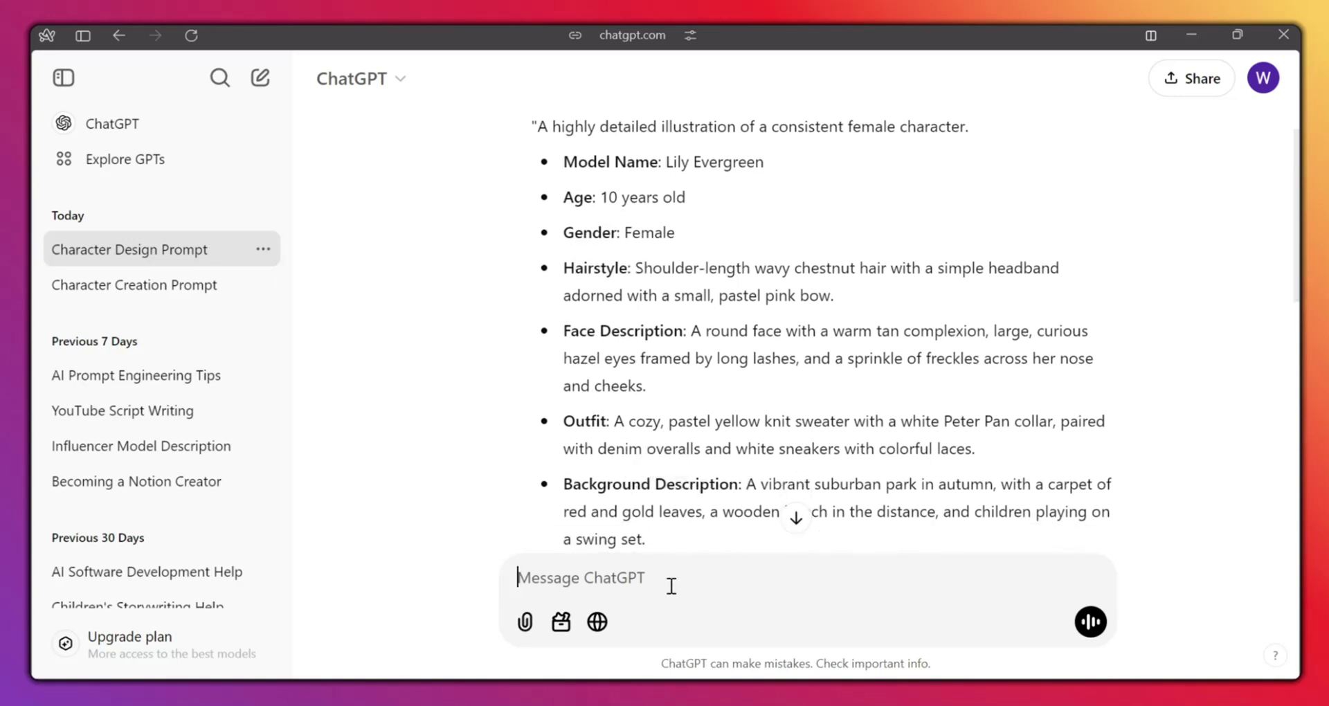
pyautogui.write('change the background to an')
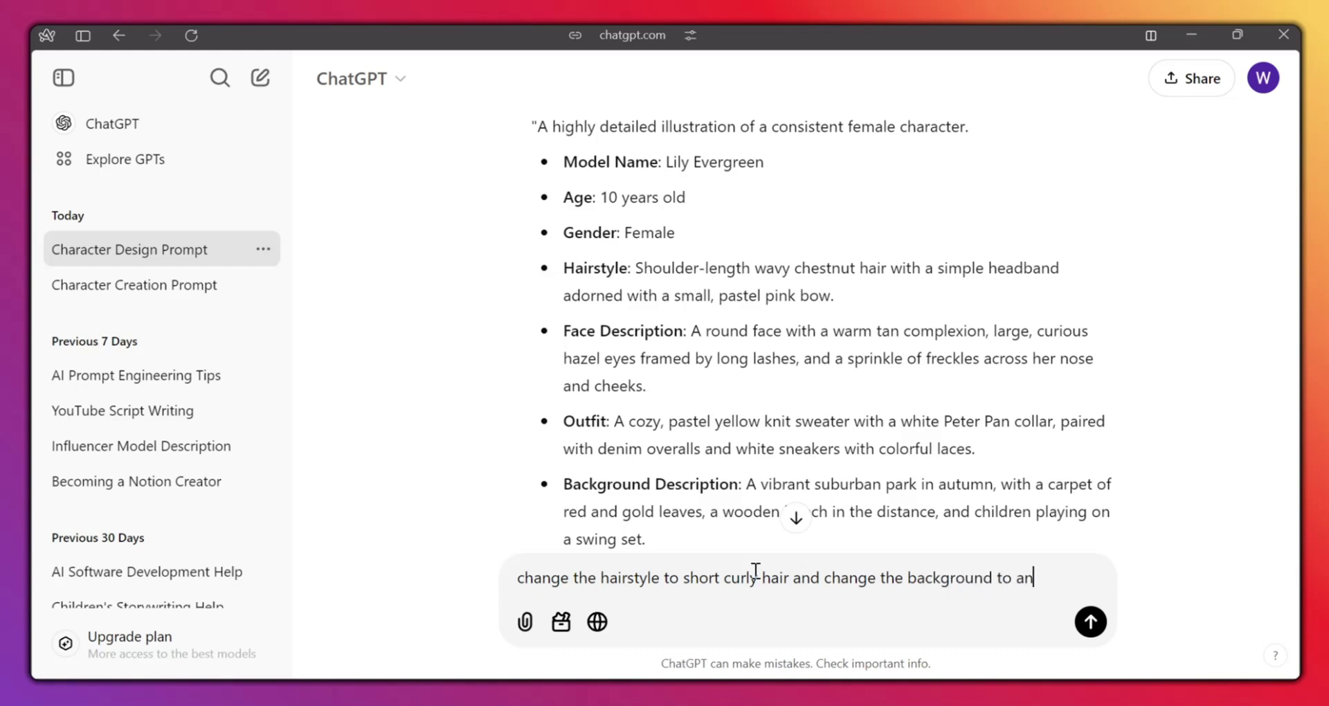
pyautogui.write(' amusement park. Be detailed and descriptive.')
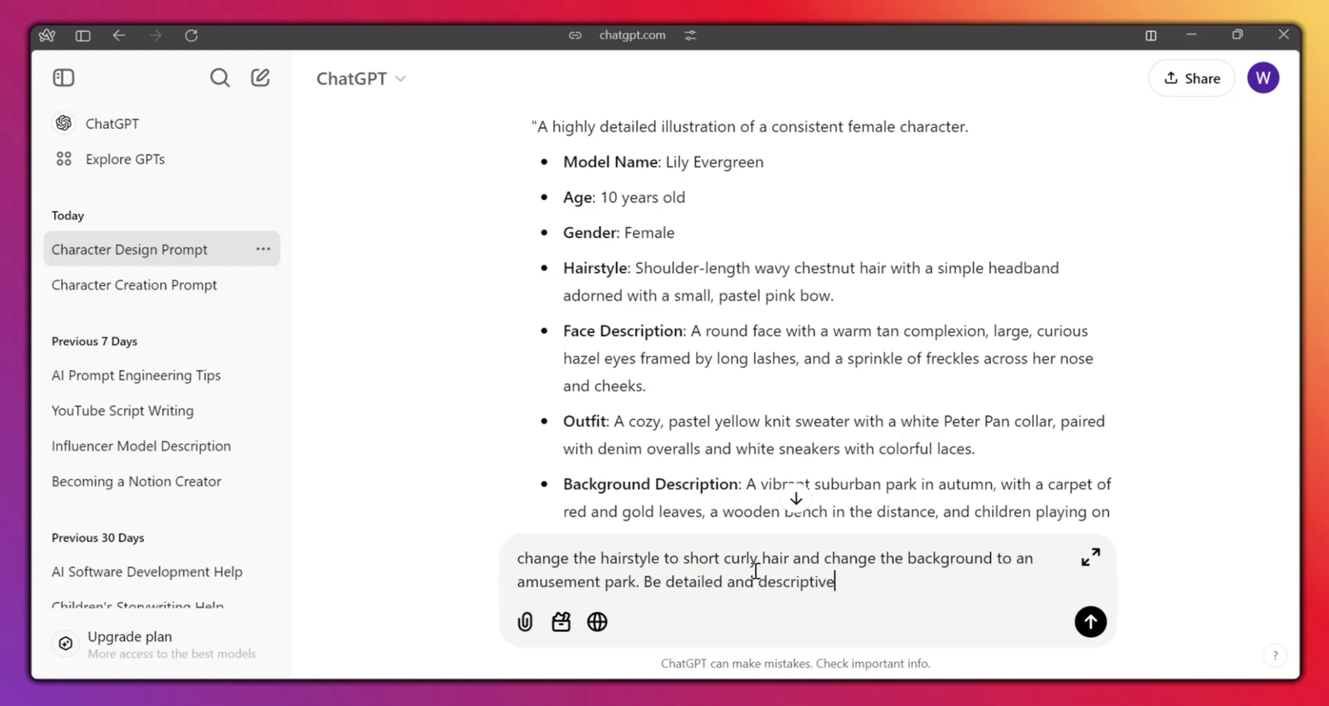
pyautogui.scroll(-2, 849, 475)
pyautogui.scroll(-5, 676, 293)
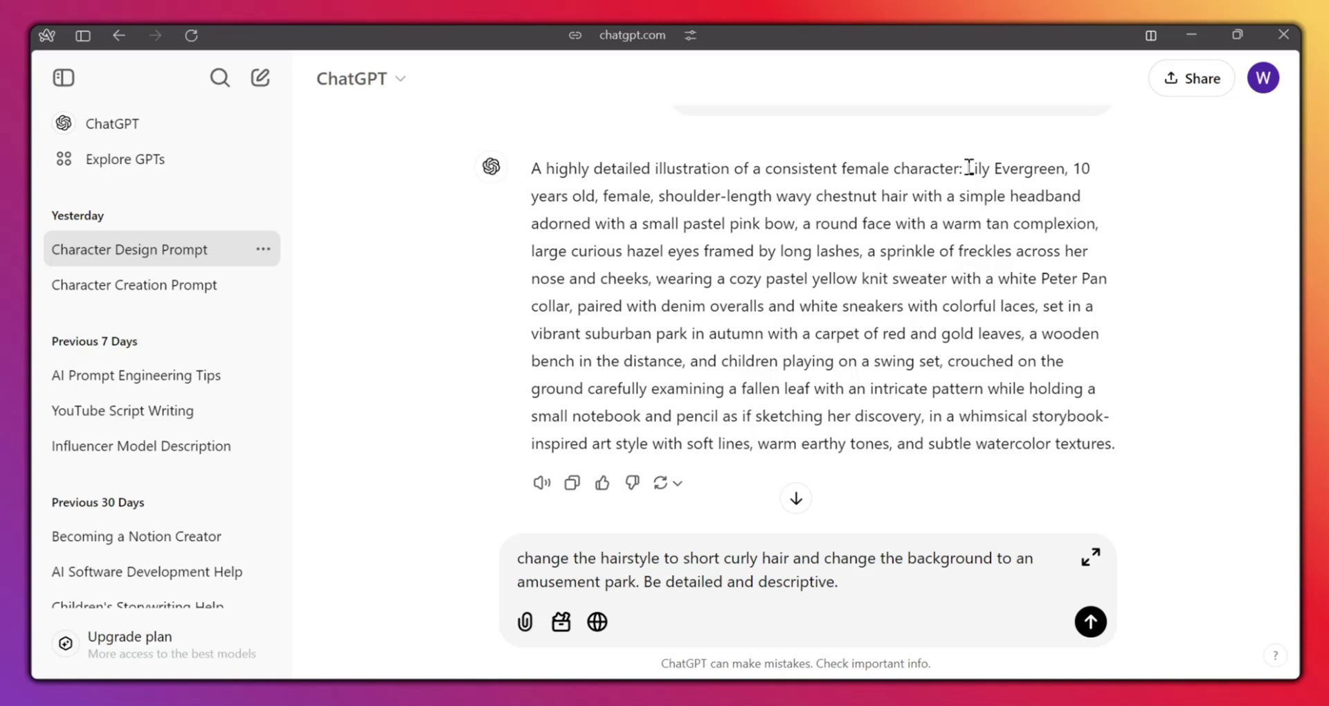
pyautogui.moveTo(968, 168); pyautogui.dragTo(1100, 284)
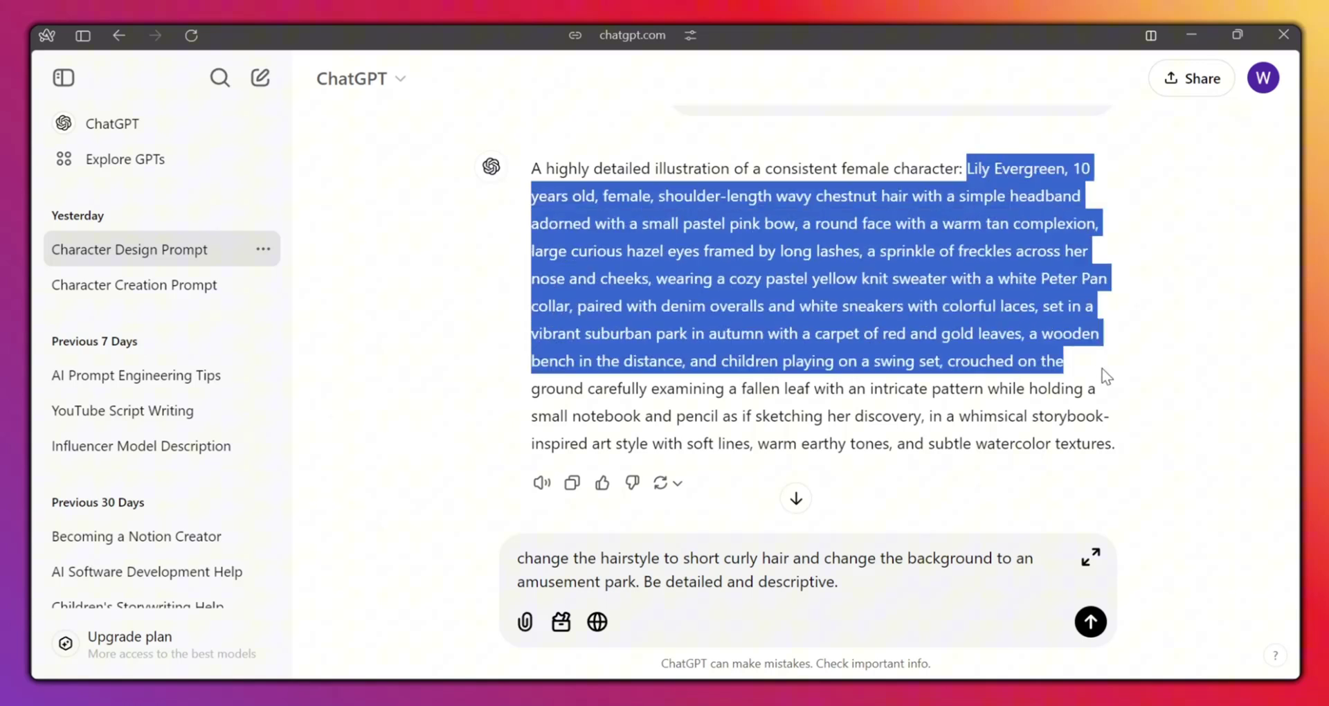
pyautogui.click(1099, 283)
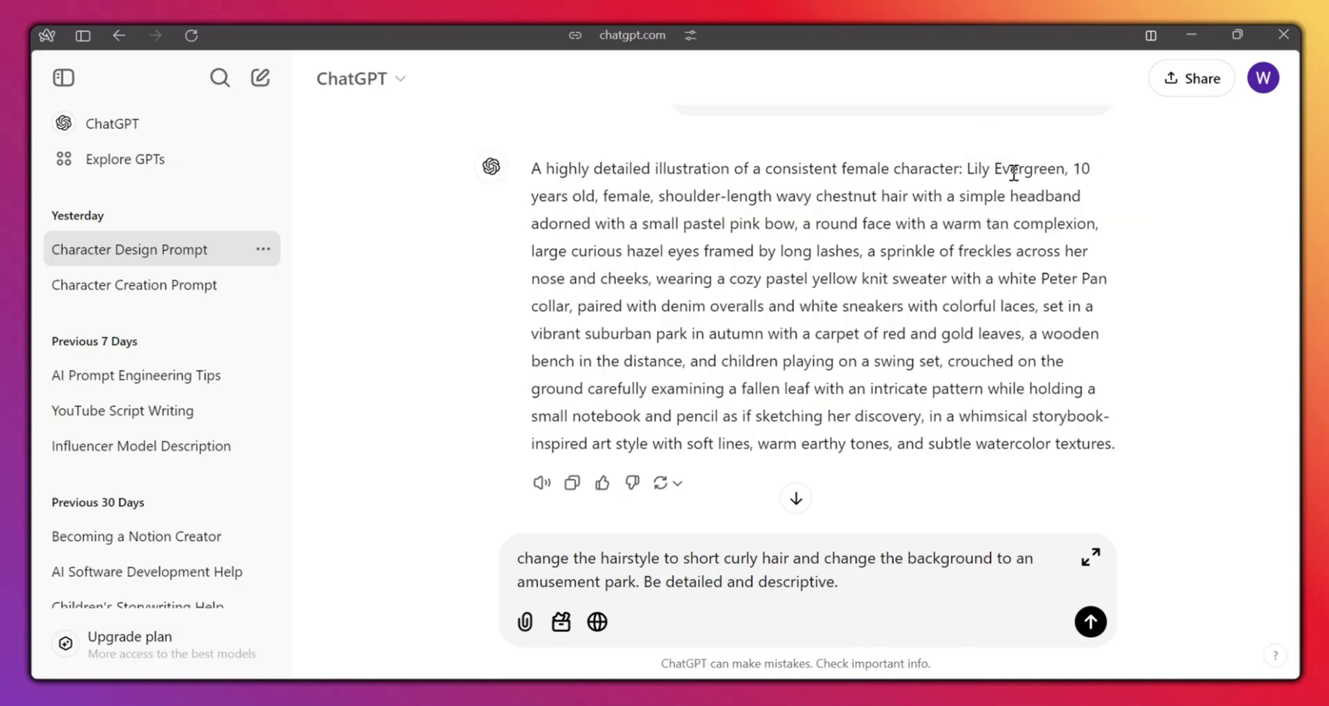
# Switch to Leonardo.ai, launch the app, sign in with Google and open Image Creation
pyautogui.moveTo(969, 168); pyautogui.dragTo(124, 309)
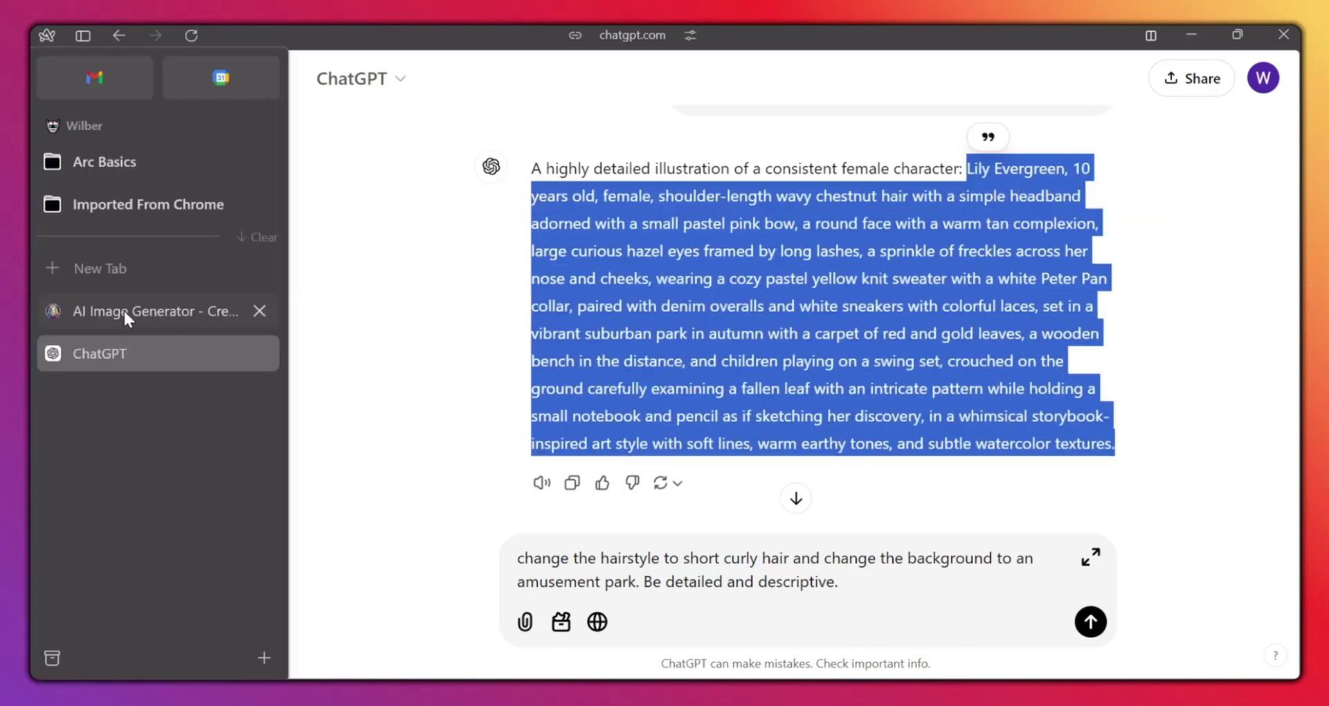
pyautogui.click(127, 317)
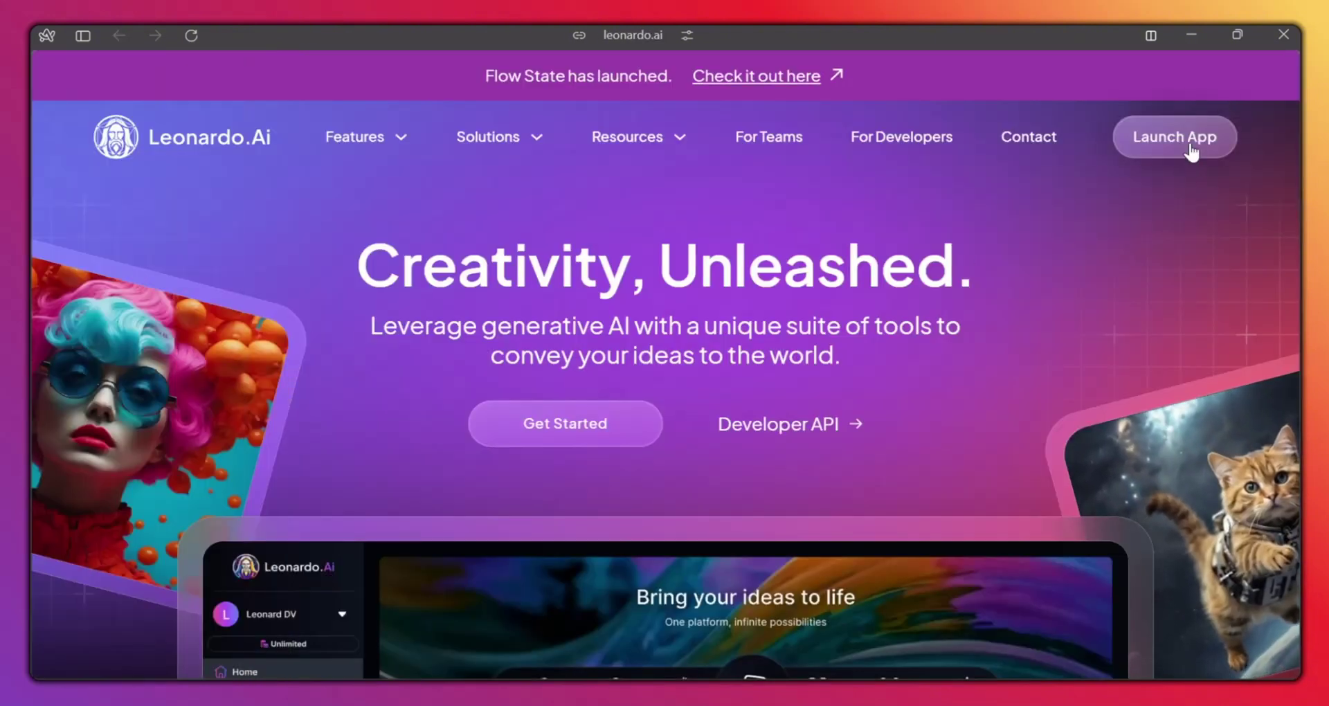
pyautogui.click(1191, 153)
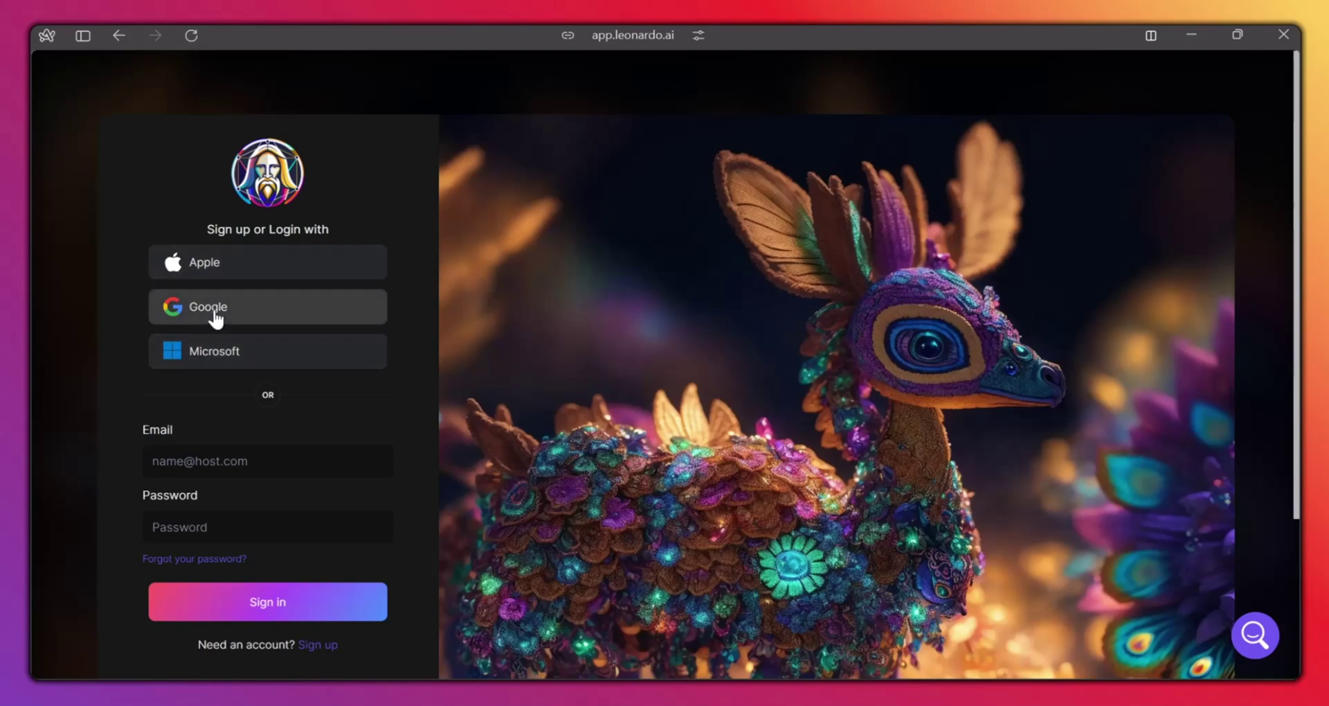
pyautogui.click(215, 313)
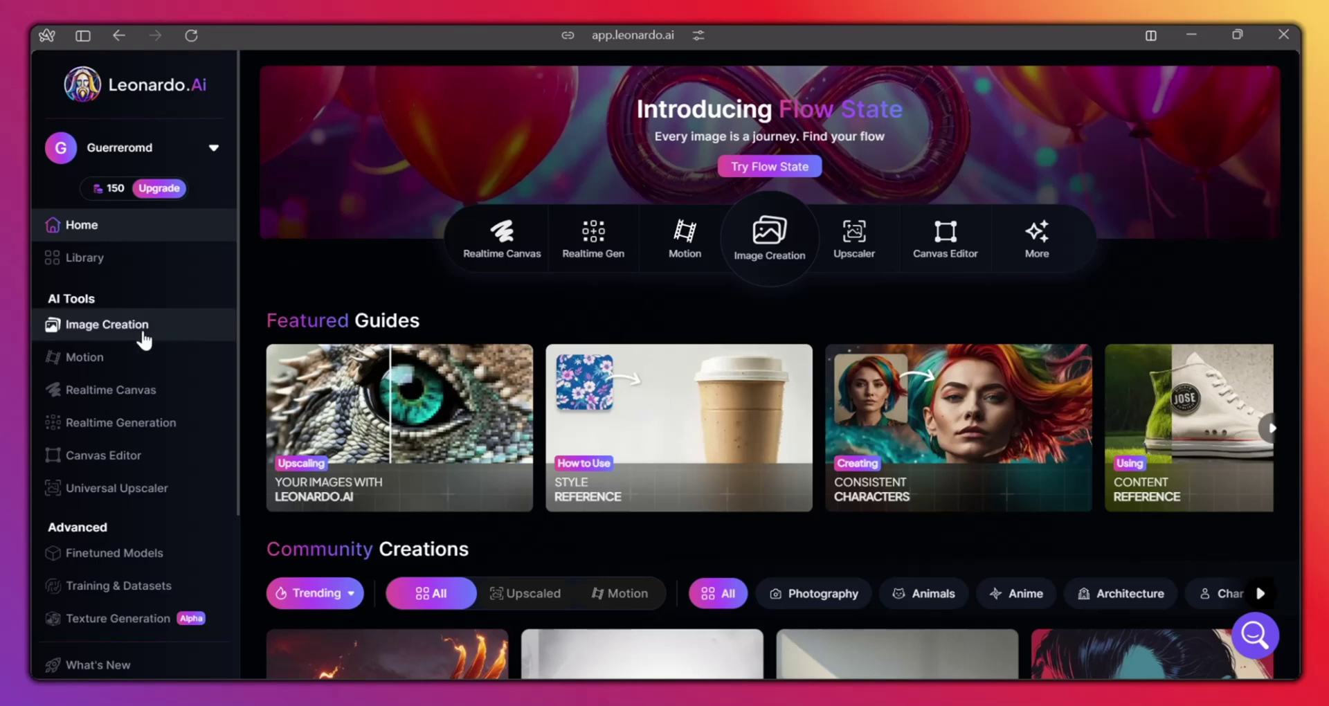
pyautogui.click(143, 339)
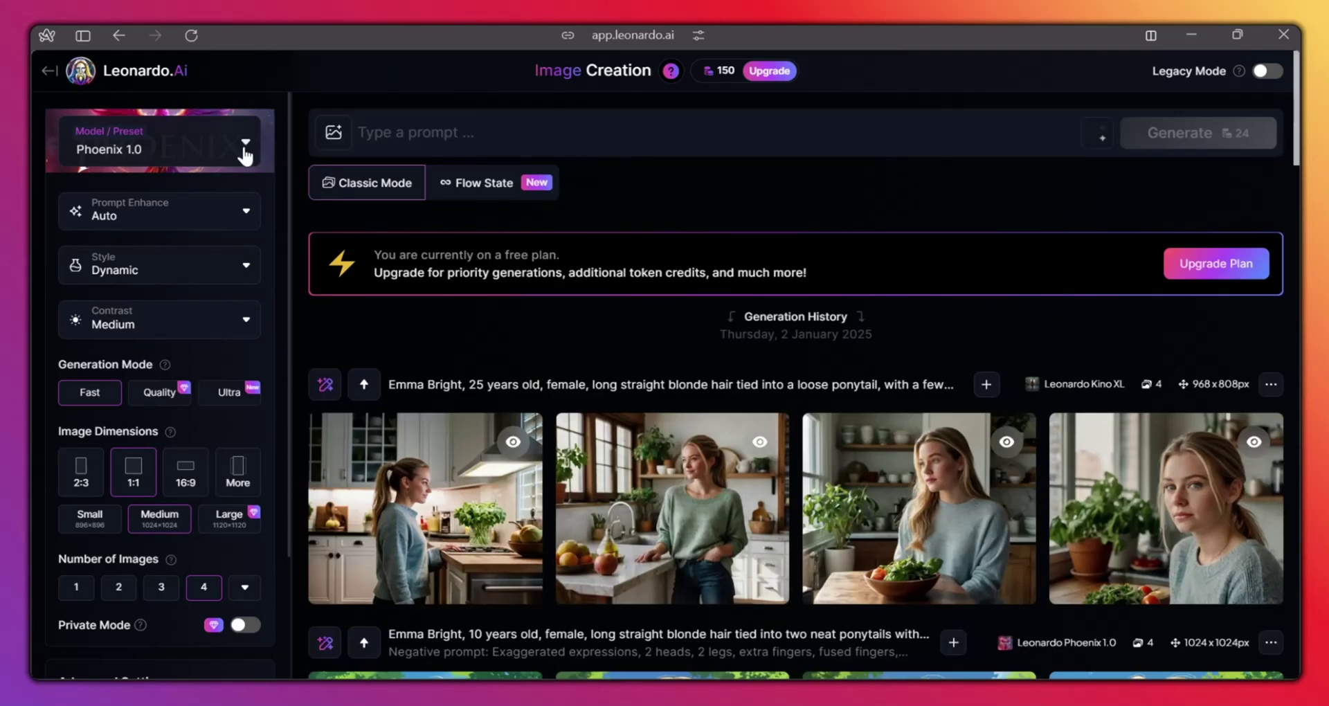
# Turn prompt enhancement off and keep the Dynamic image style
pyautogui.click(245, 154)
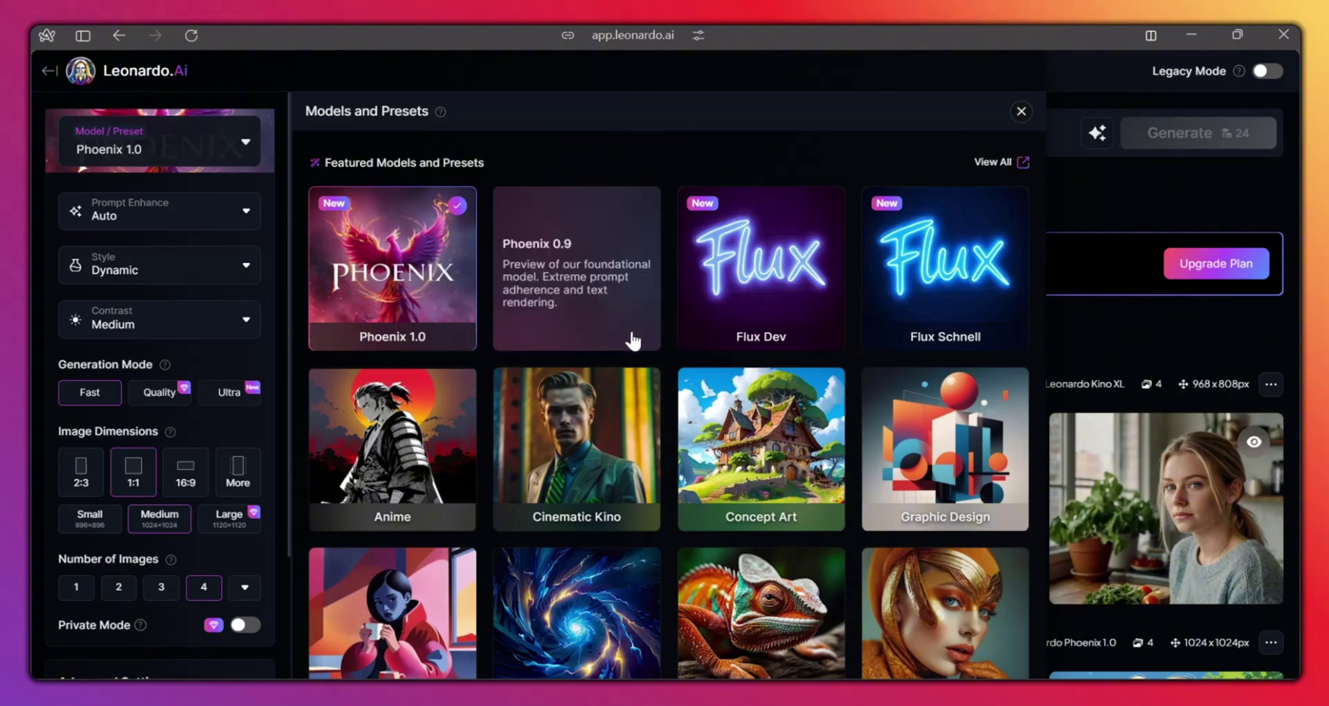
pyautogui.scroll(-3, 631, 340)
pyautogui.scroll(3, 637, 344)
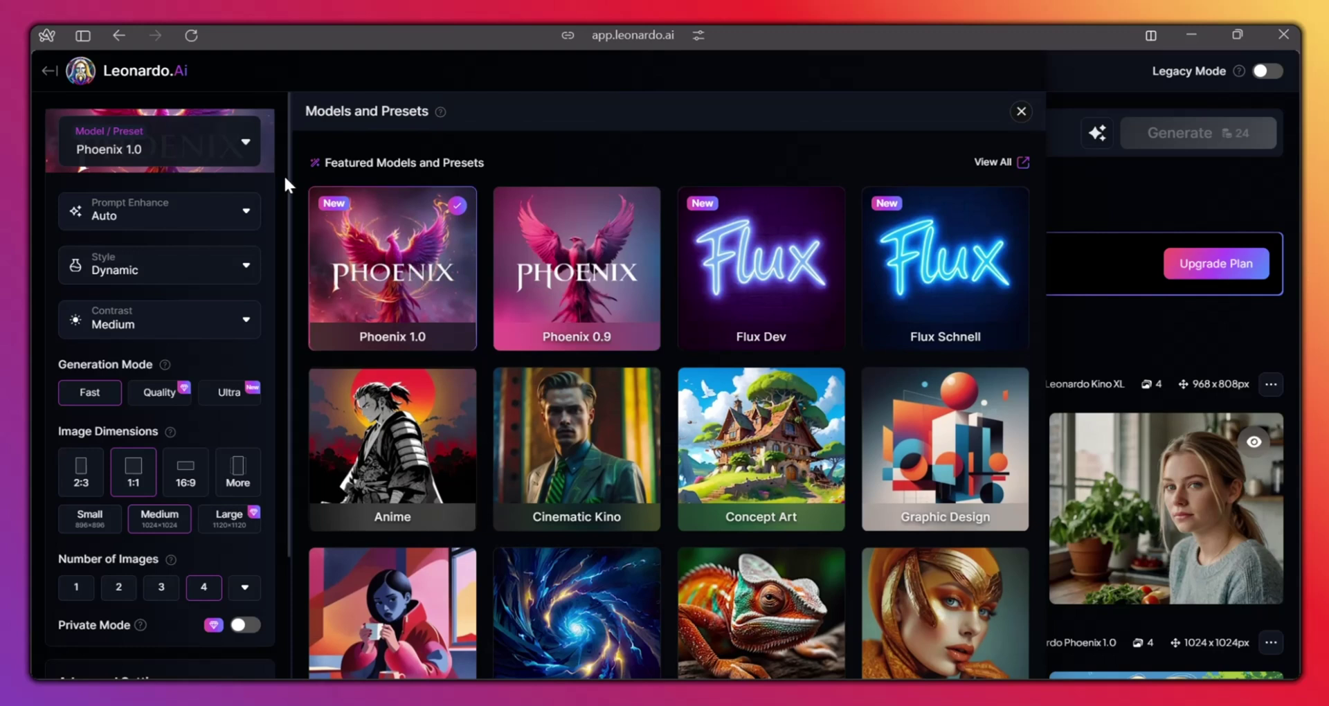
pyautogui.click(227, 227)
pyautogui.click(211, 390)
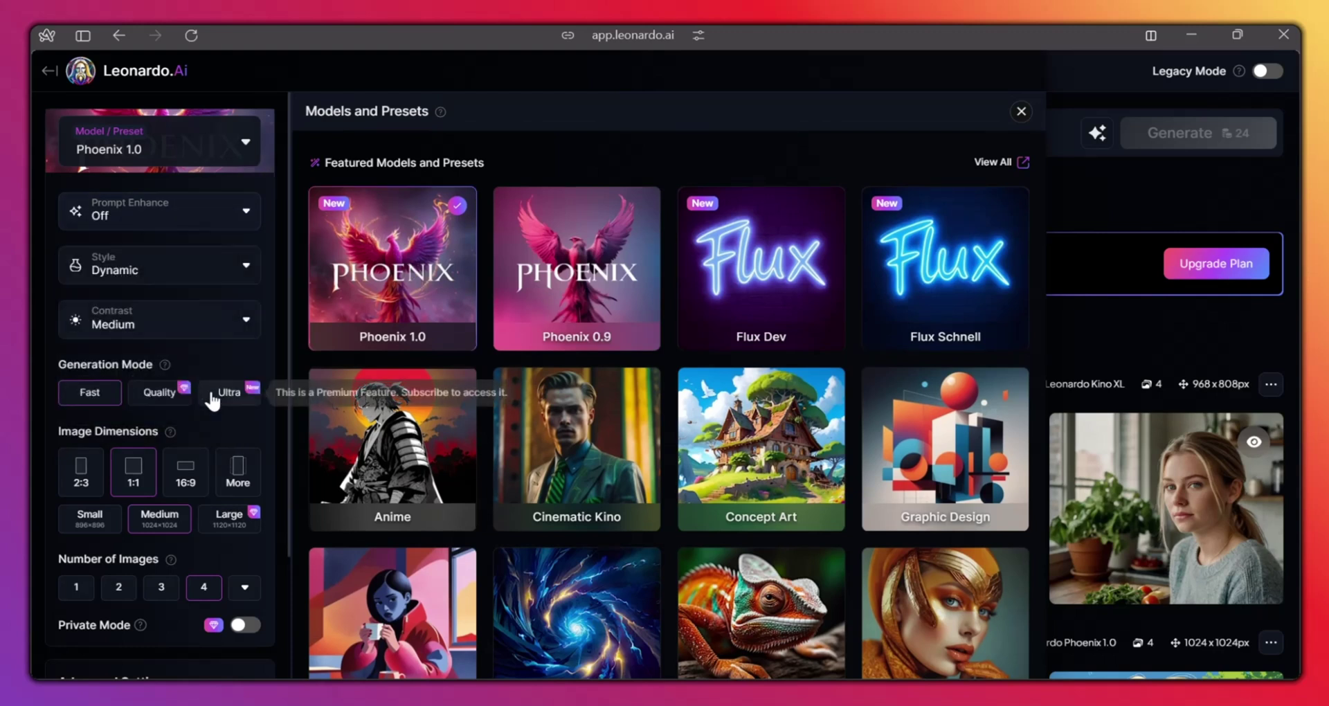
pyautogui.click(223, 284)
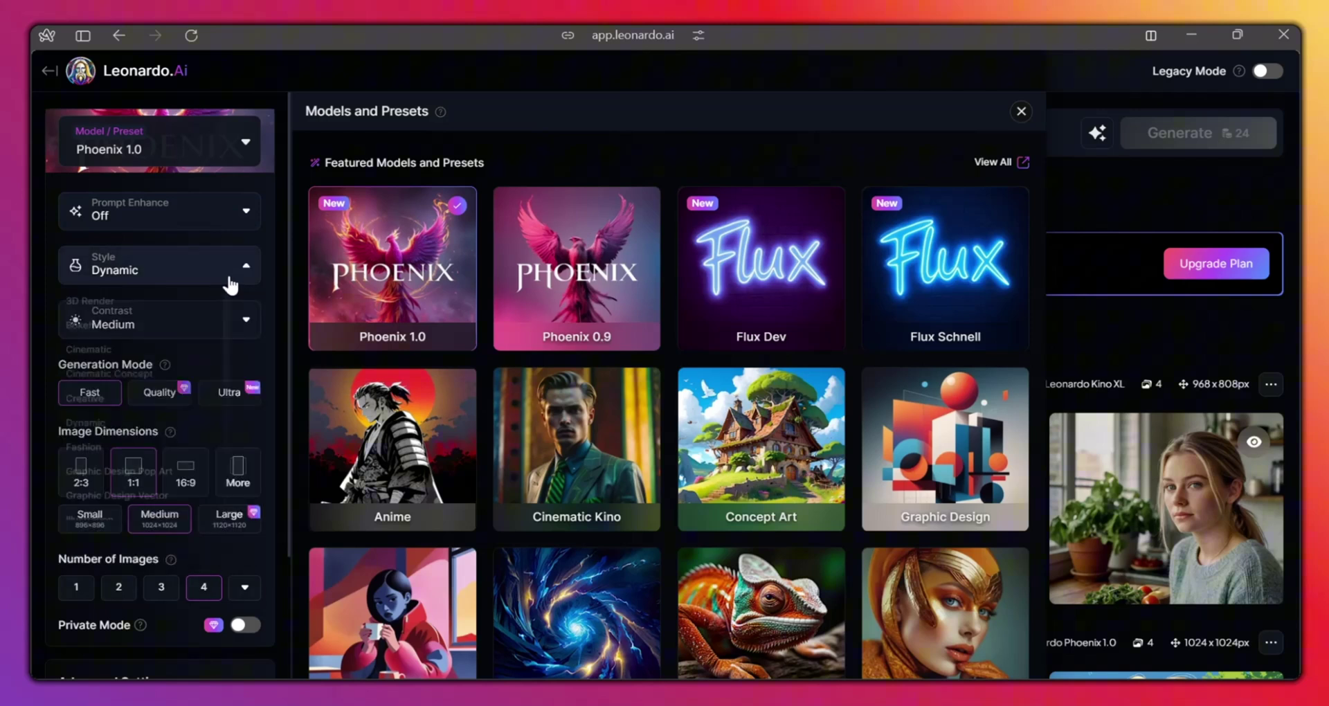
pyautogui.click(230, 280)
pyautogui.click(252, 274)
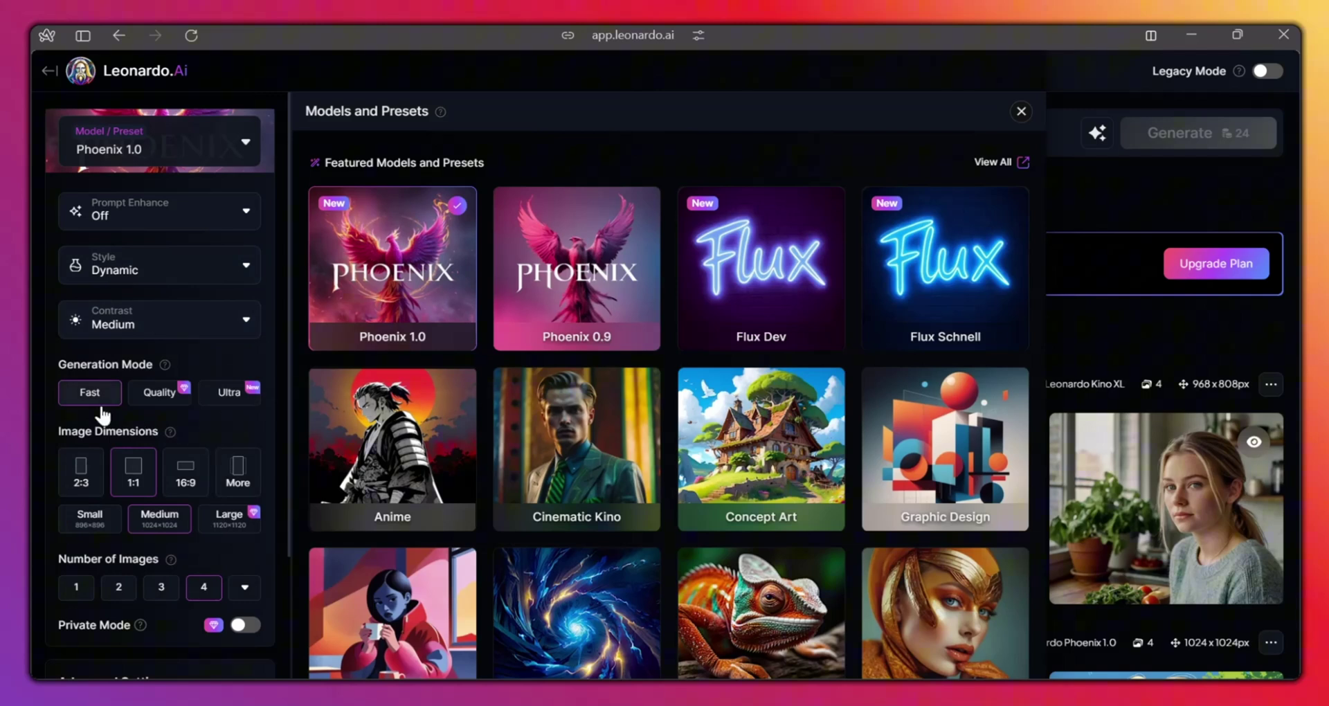
# Expand Advanced Settings and switch on the Negative Prompt toggle
pyautogui.scroll(-1, 125, 410)
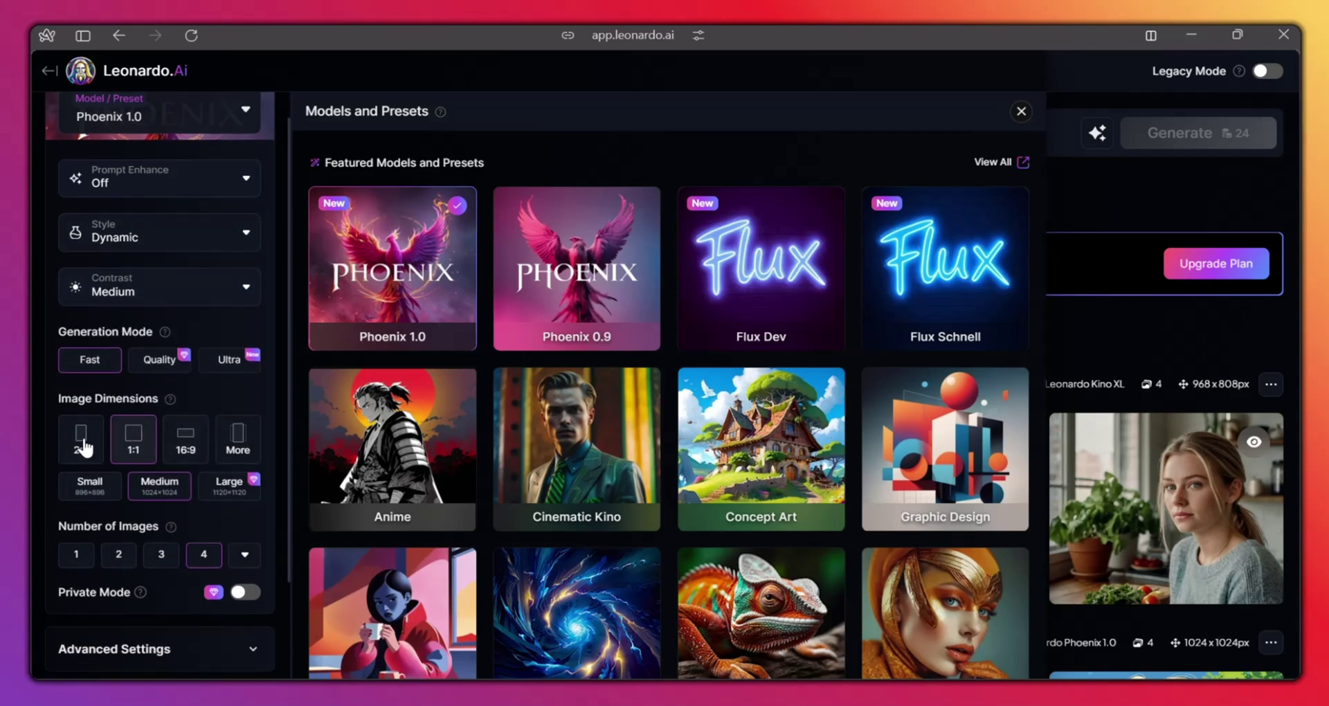
pyautogui.scroll(-3, 209, 494)
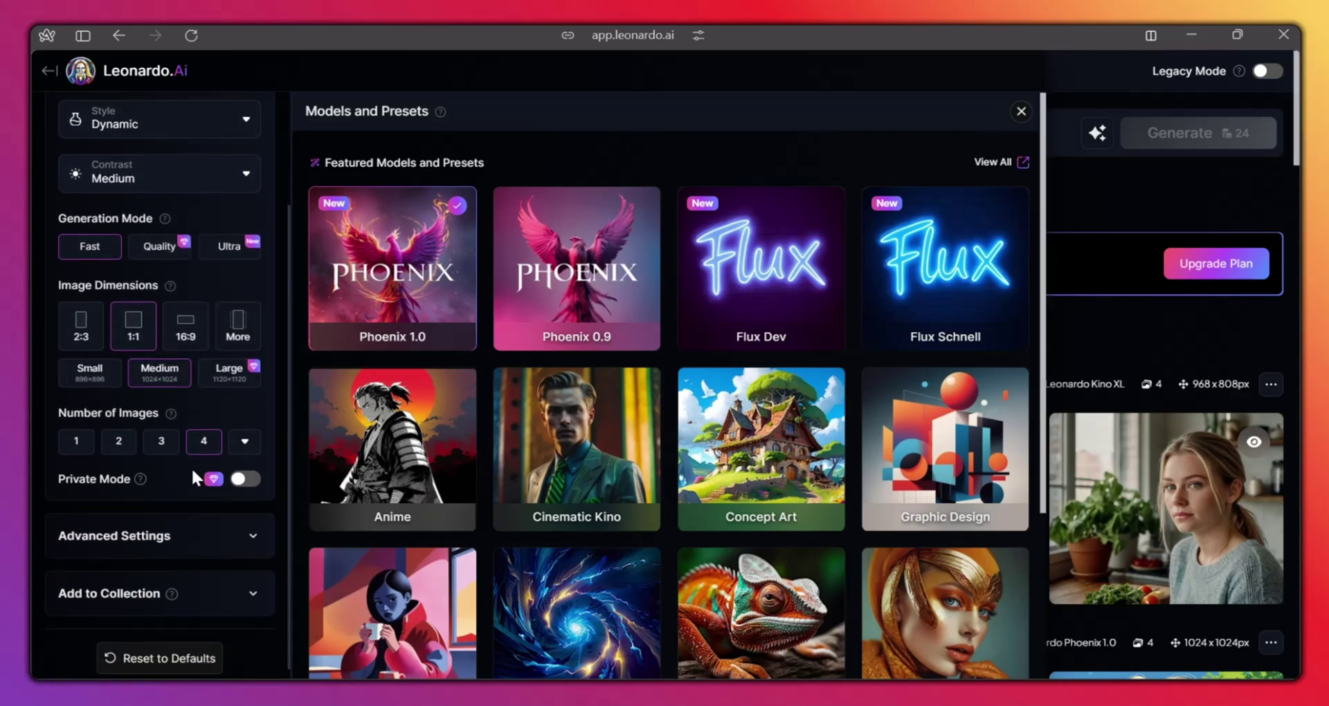
pyautogui.click(208, 533)
pyautogui.scroll(-4, 239, 526)
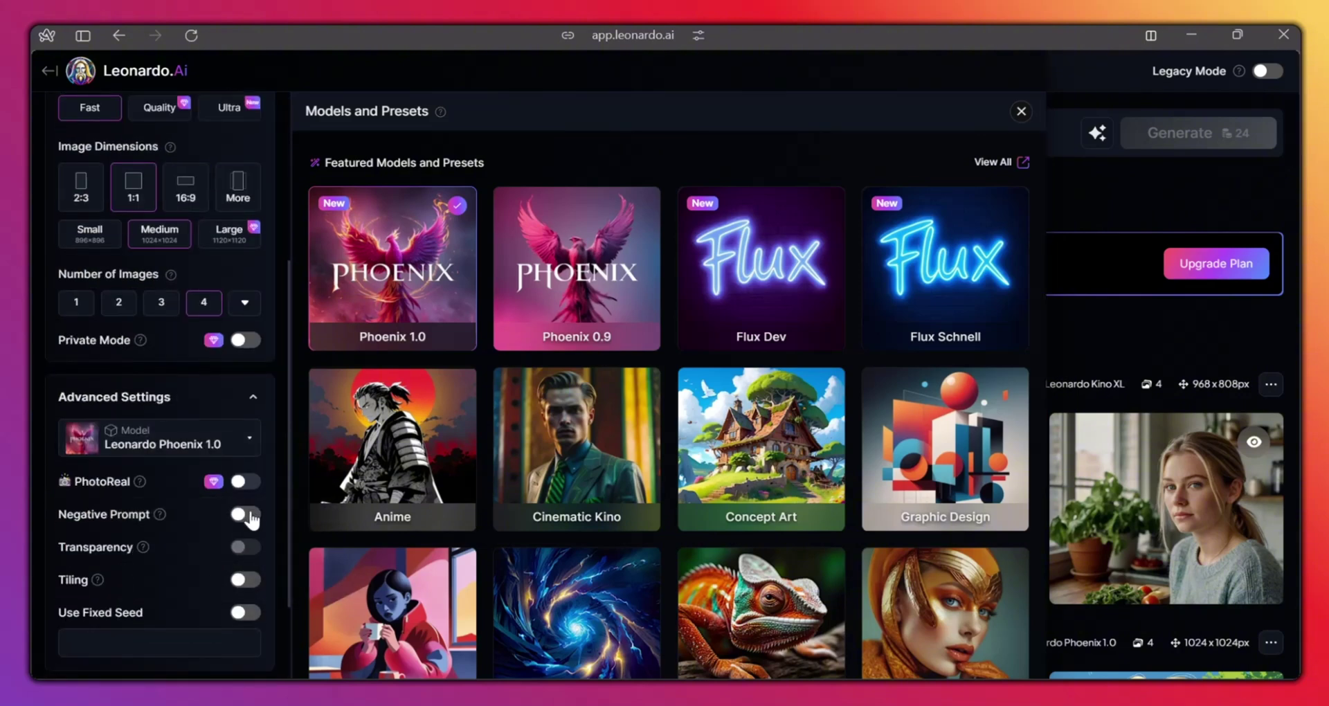
pyautogui.click(251, 518)
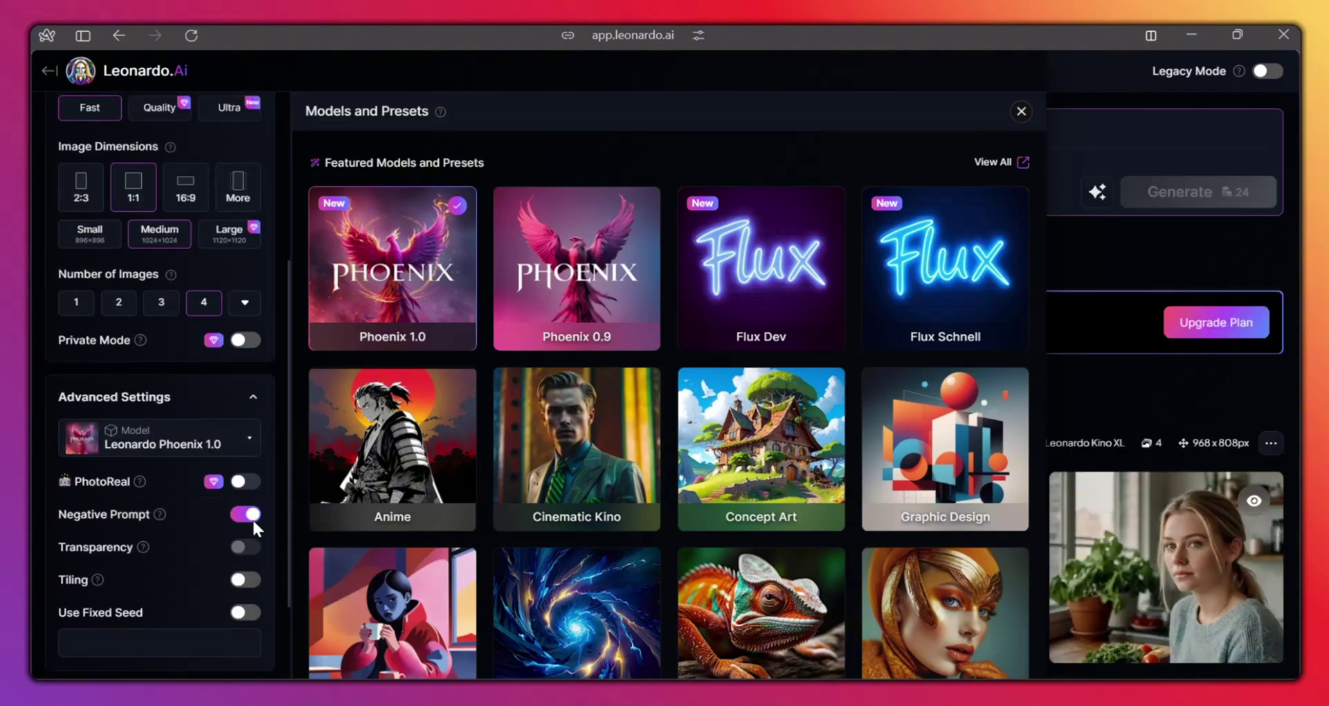
# Paste the Lily Evergreen prompt and negative-prompt list, then generate four autumn-park images
pyautogui.click(1022, 112)
pyautogui.click(602, 132)
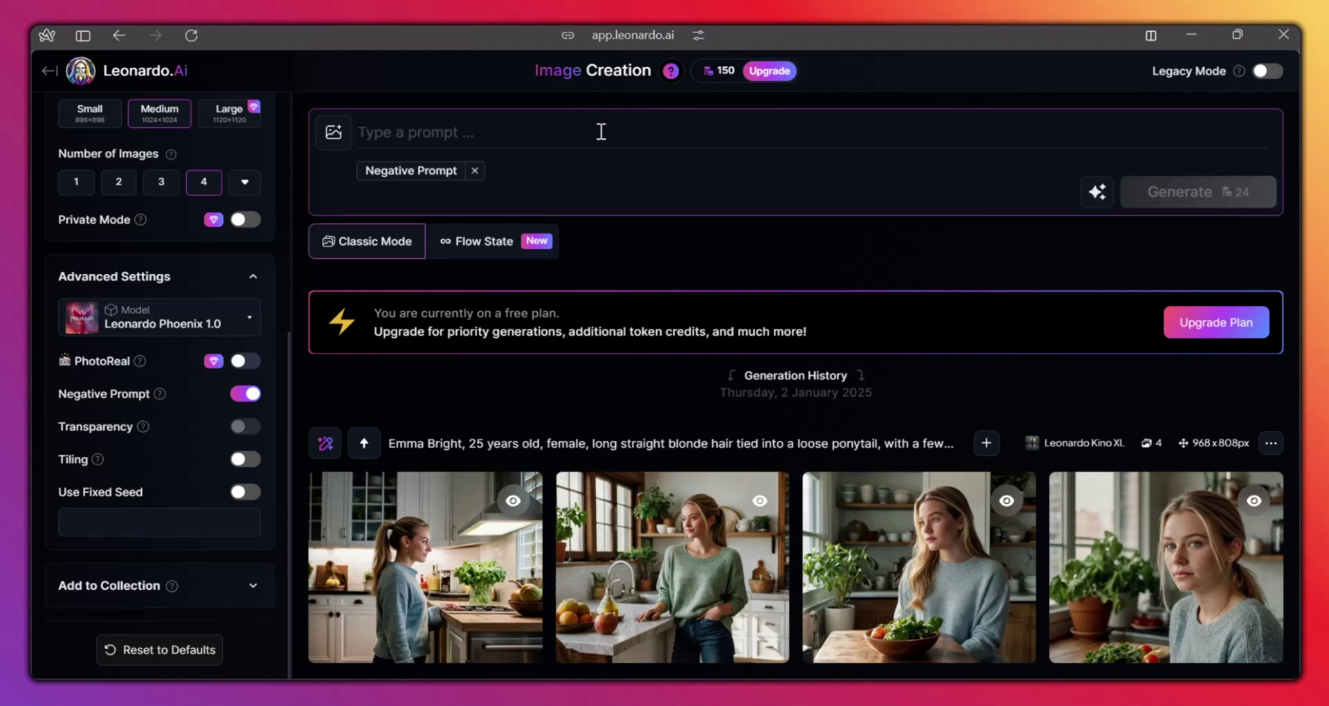
pyautogui.write('Lily Evergreen, 10 years old, female, shoulder-length wavy chestnut hair with a simple headband adorned with a small pastel pink bow, a round face with a warm tan complexion, large curious hazel eyes framed by long lashes, a sprinkle of freckles across her nose and cheeks, wearing a cozy pastel yellow knit sweater with a white Peter Pan collar, paired with denim overalls and white sneakers with colorful laces, set in a vibrant suburban park in autumn with a carpet of red and gold leaves, a wooden bench in the distance, and children playing on a swing set, crouched on the ground carefully examining a fallen leaf with an intricate pattern while holding a small notebook and pencil as if sketching her discovery, in a whimsical storybook-inspired art style with soft lines, warm earthy tones, and subtle watercolor textures.')
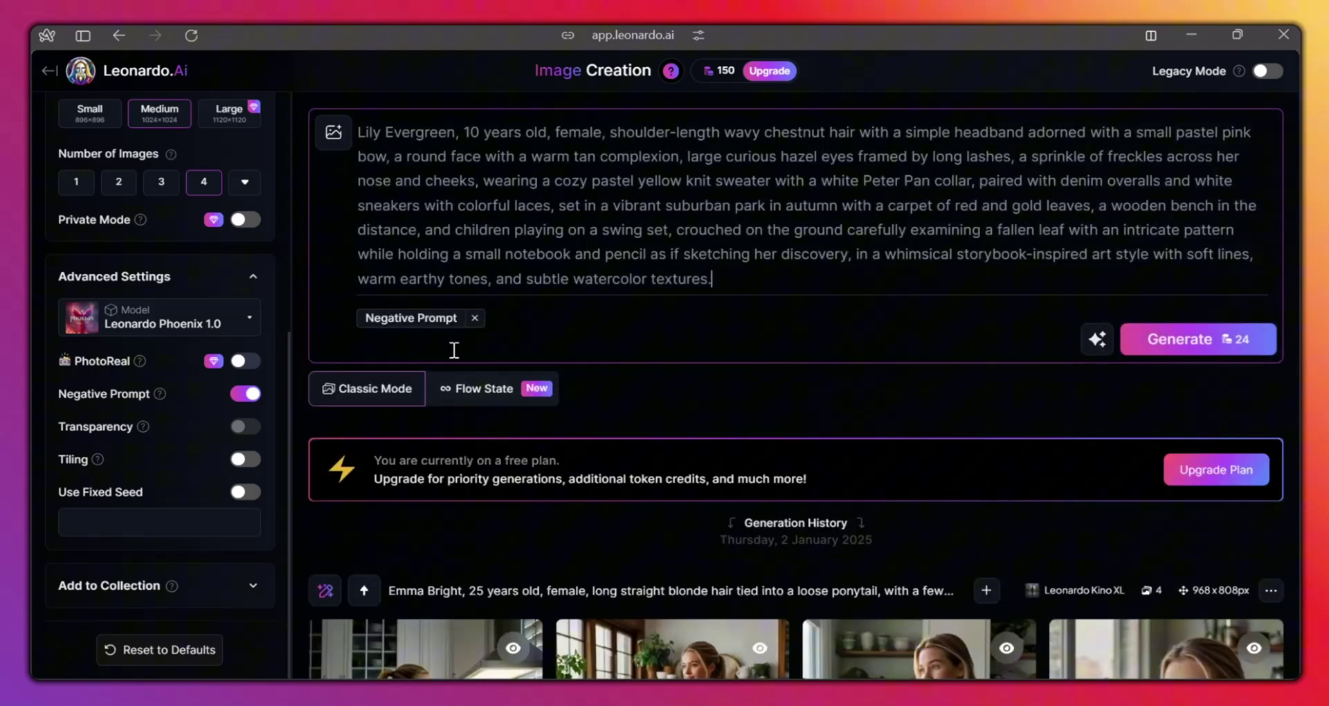
pyautogui.click(453, 348)
pyautogui.write('Exaggerated expressions,  2 heads, 2 legs, extra fingers, fused fingers, missing limbs, asymmetrical eyes, poorly drawn face, bad anatomy, out of frame, crossed eyes, extra body parts, deformed features, plastic look, grotesque, gross, gross proportions, disproportionate, mutated hands and fingers, Long neck, mutation, mutated')
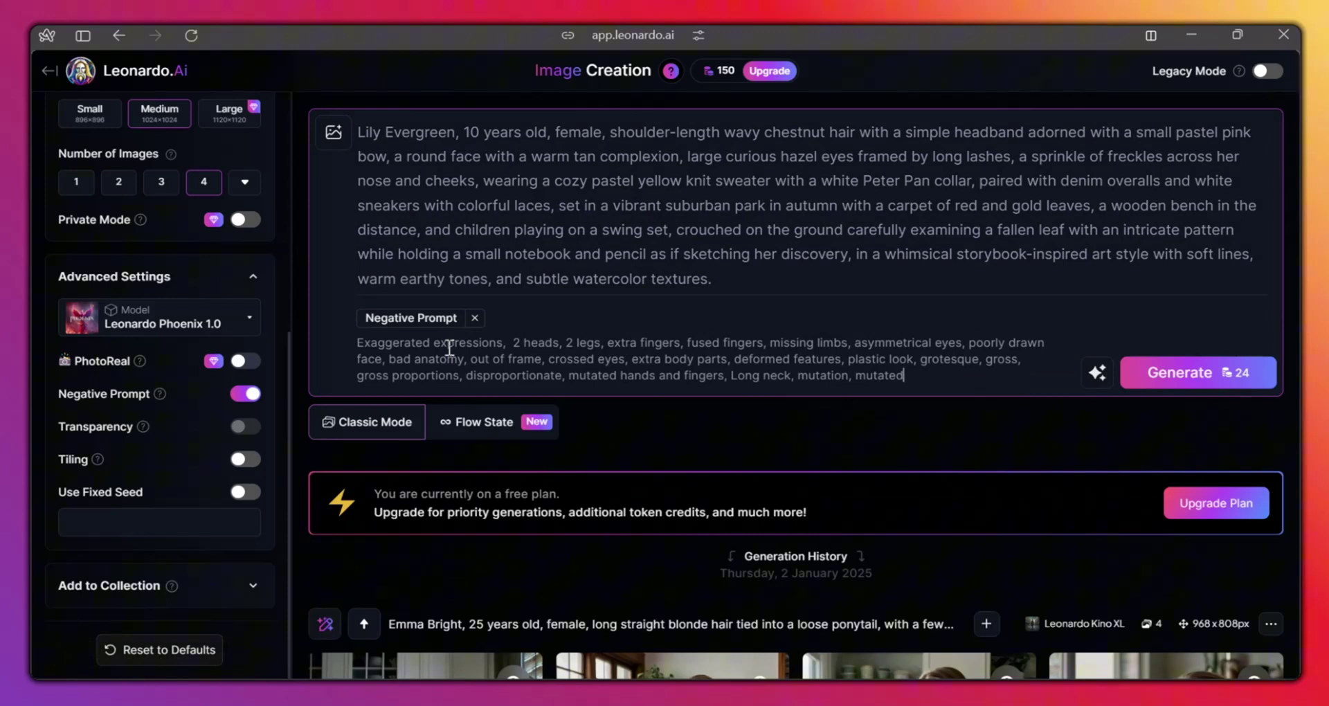
pyautogui.click(1224, 376)
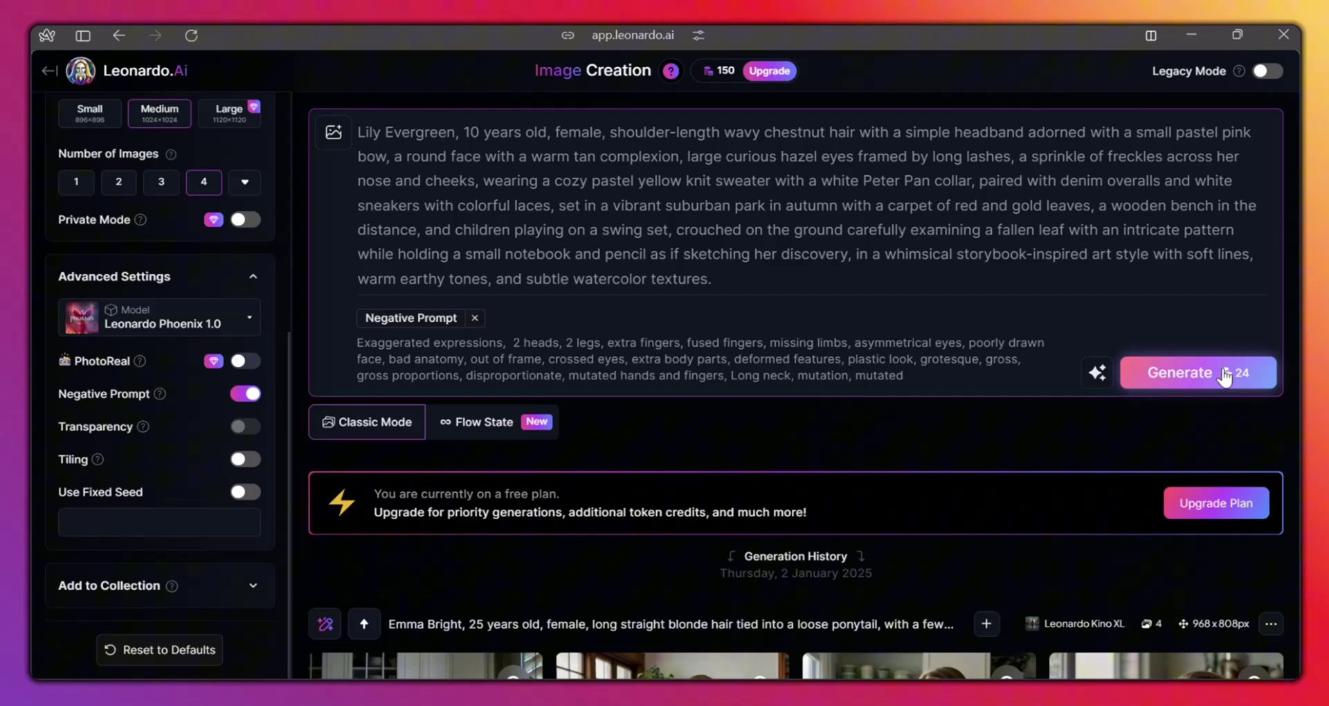
pyautogui.click(1224, 375)
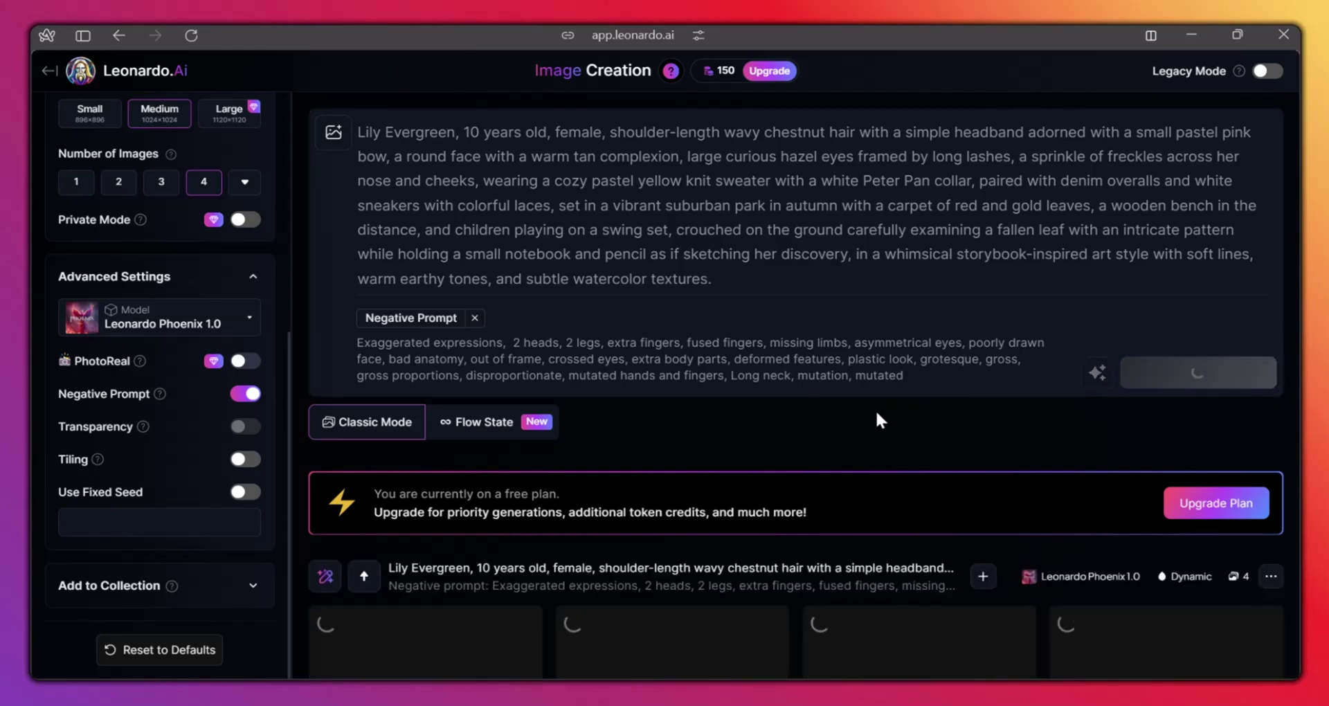
pyautogui.scroll(-3, 877, 413)
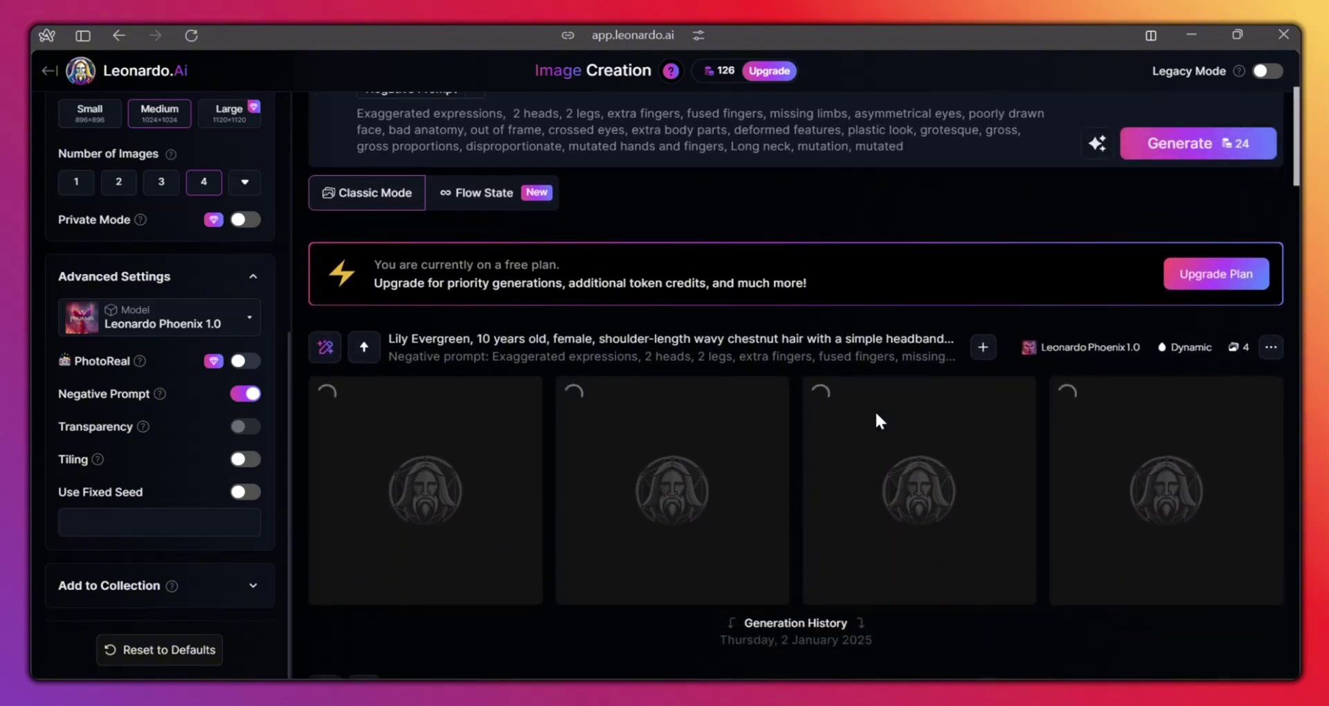
pyautogui.scroll(-1, 880, 417)
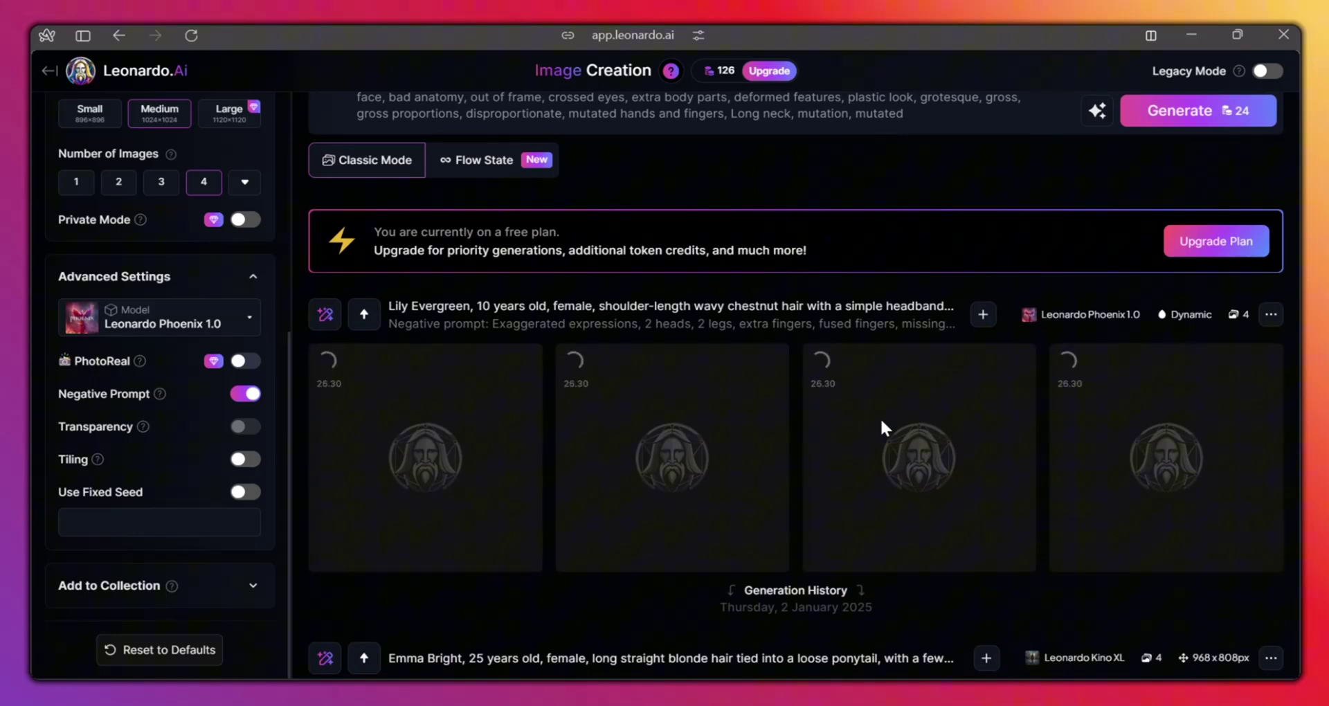
pyautogui.scroll(-1, 881, 420)
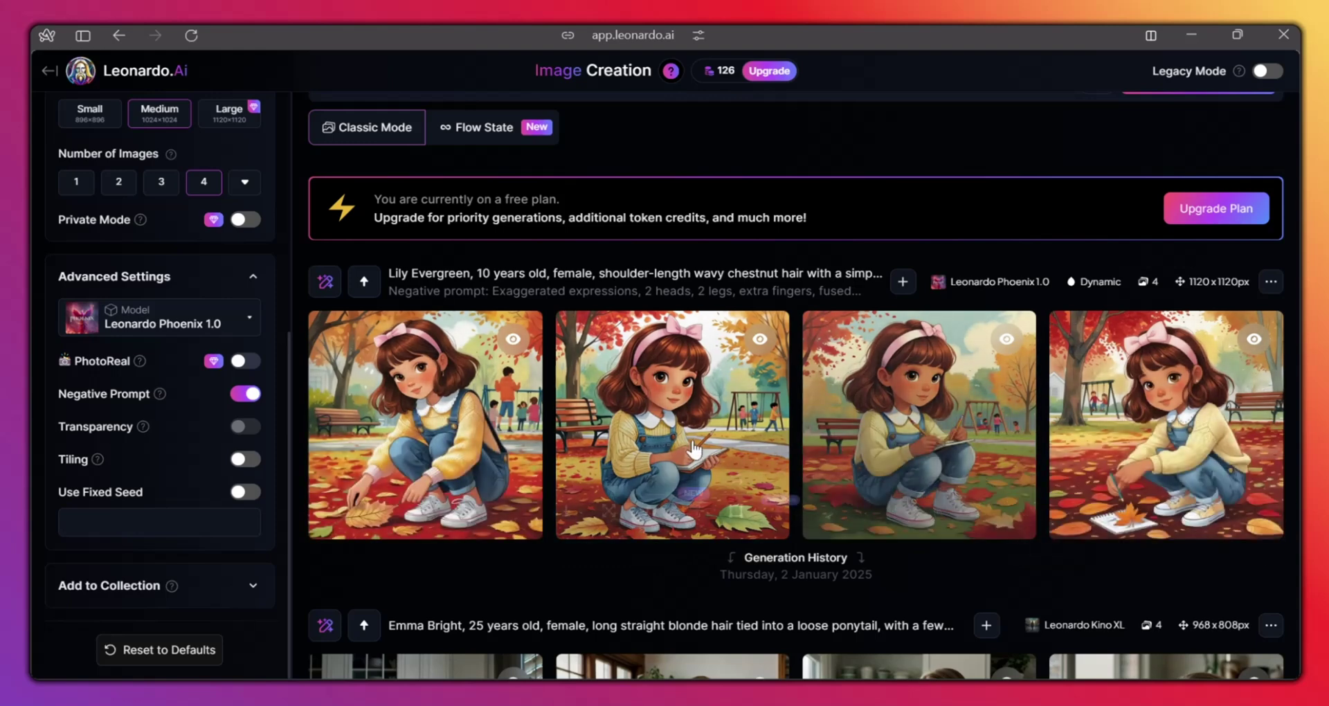
pyautogui.moveTo(671, 424)
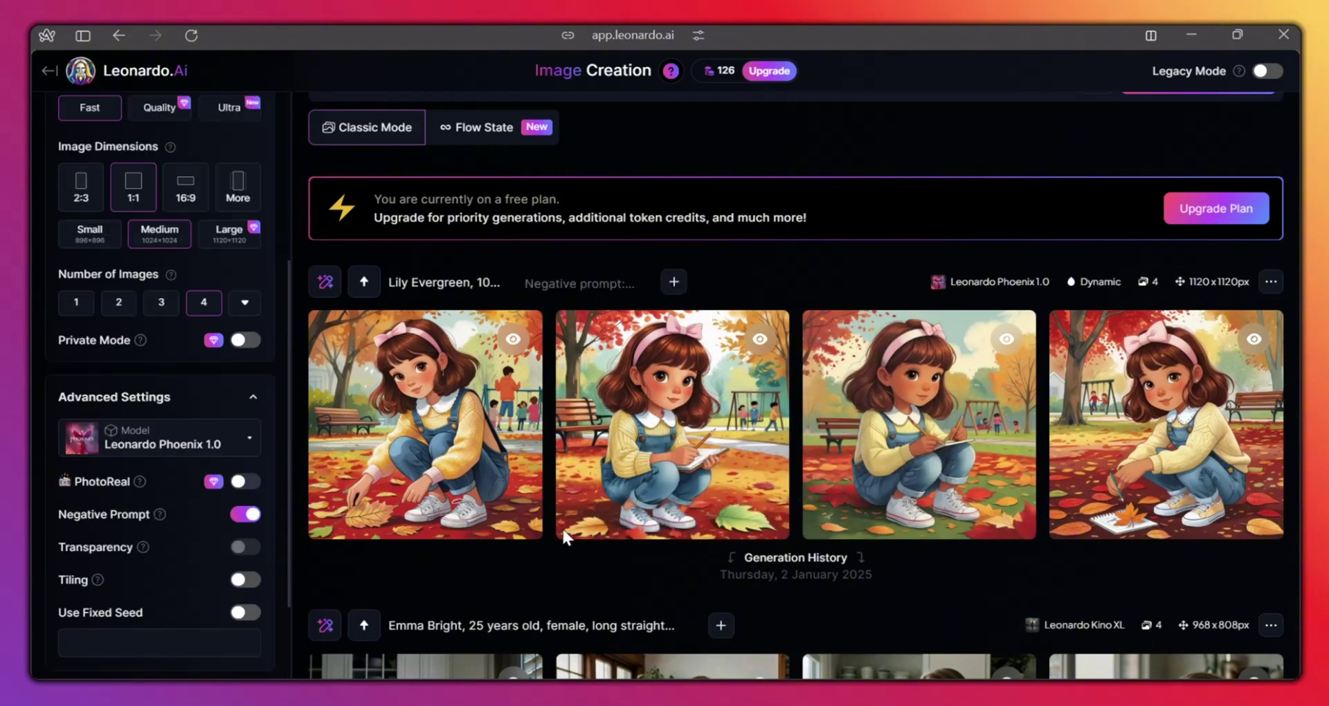
# Copy the Lily Evergreen generation's seed 581420171 and enter it as the fixed seed
pyautogui.click(1270, 282)
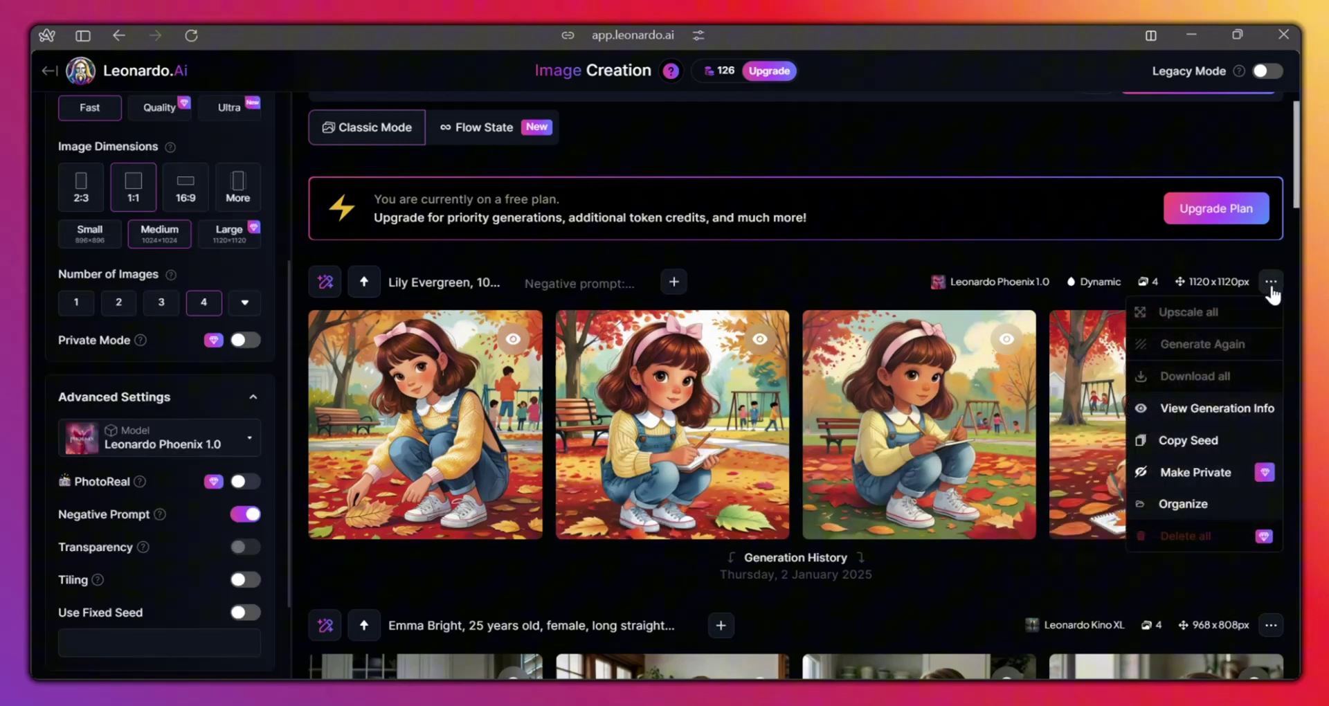
pyautogui.click(1188, 441)
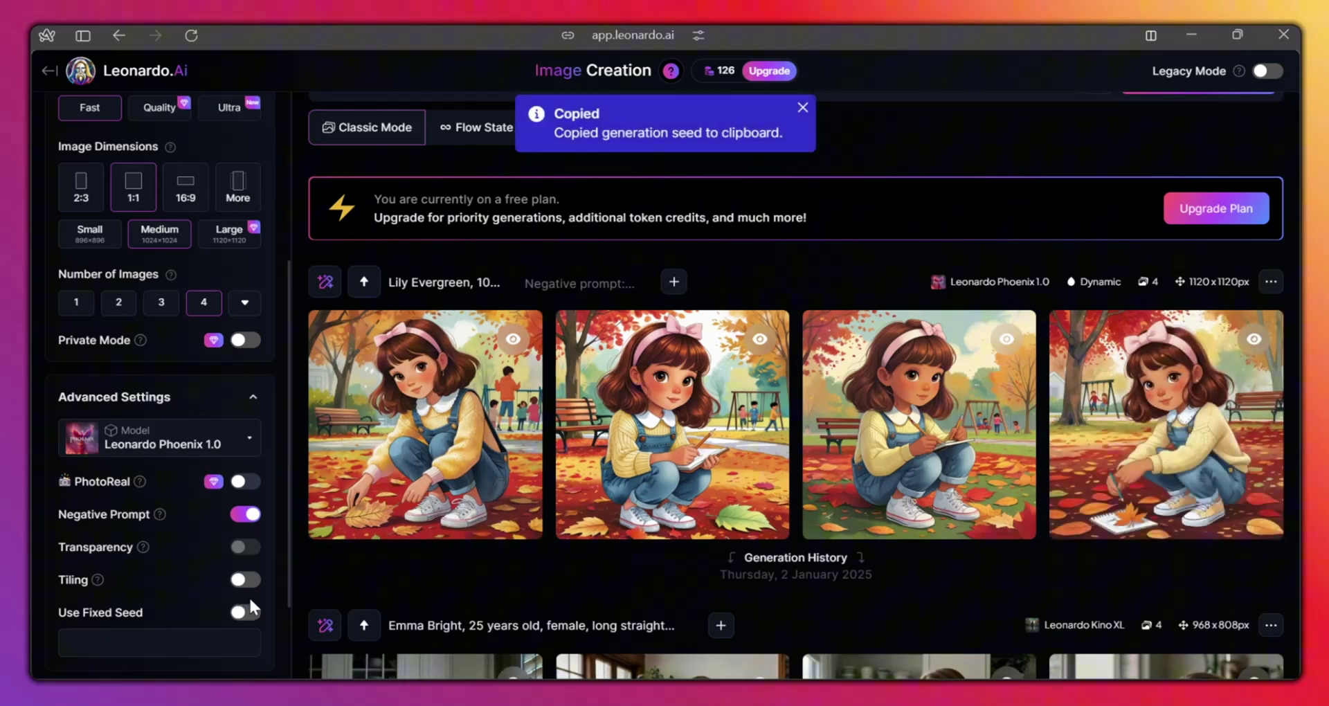
pyautogui.scroll(-1, 232, 557)
pyautogui.scroll(-3, 233, 557)
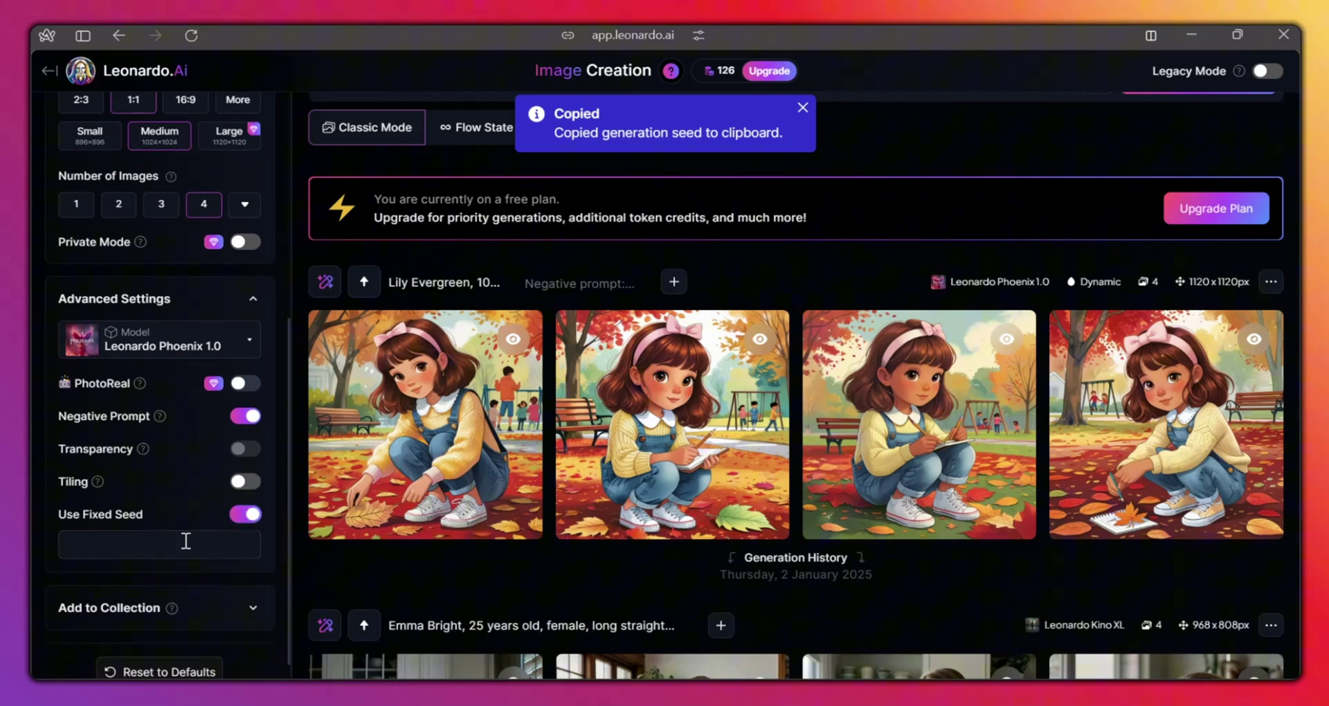
pyautogui.click(128, 546)
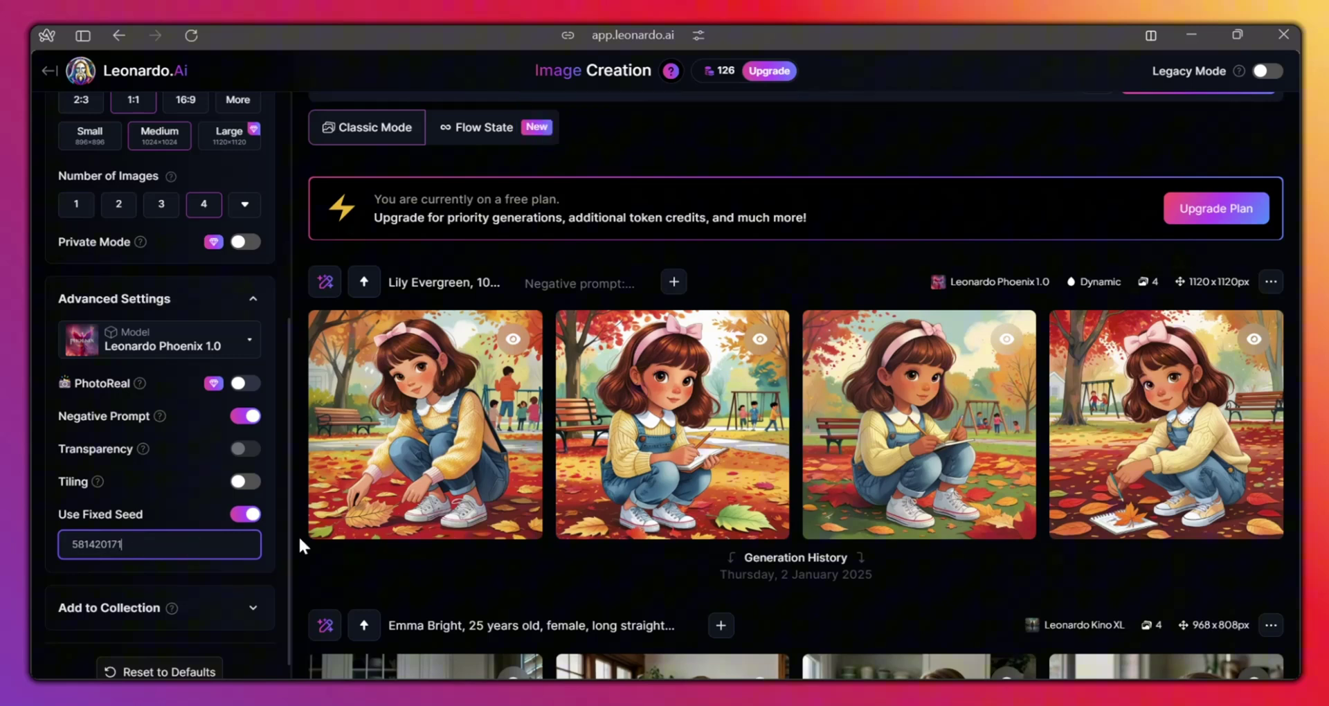
pyautogui.scroll(3, 327, 476)
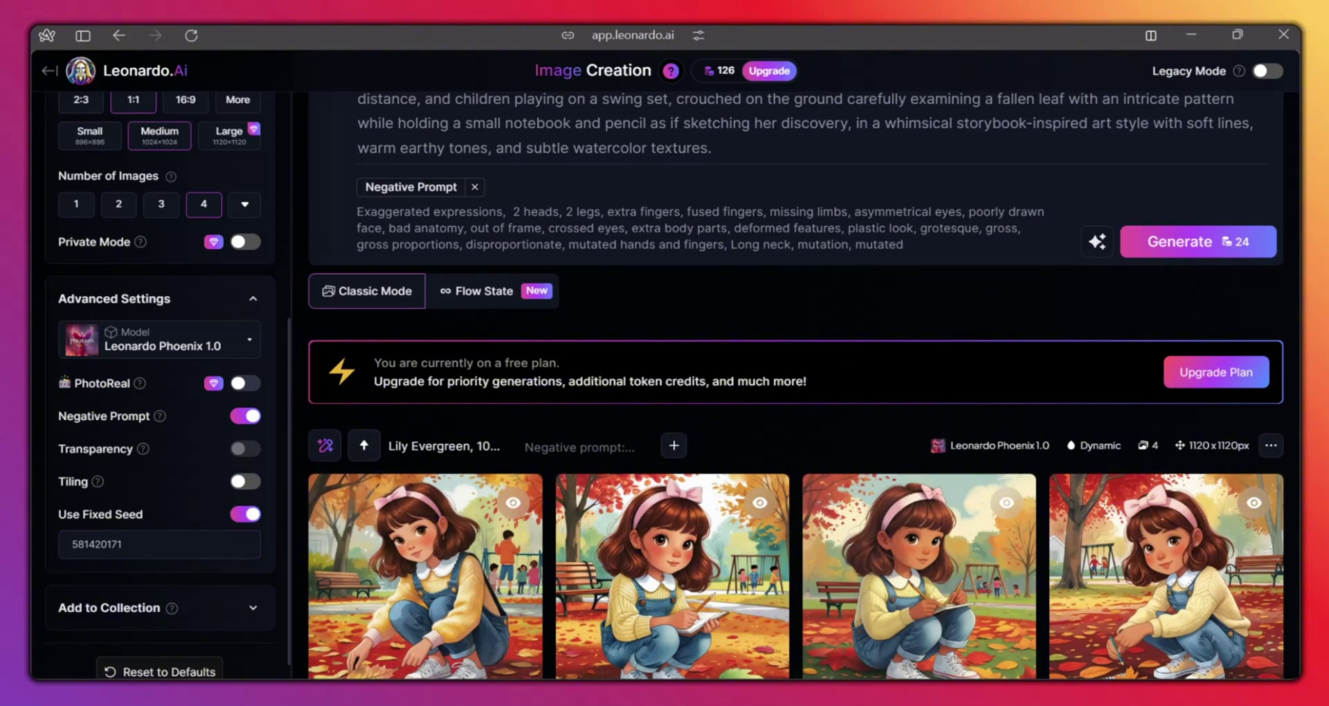
pyautogui.hotkey('alt', 'Tab')
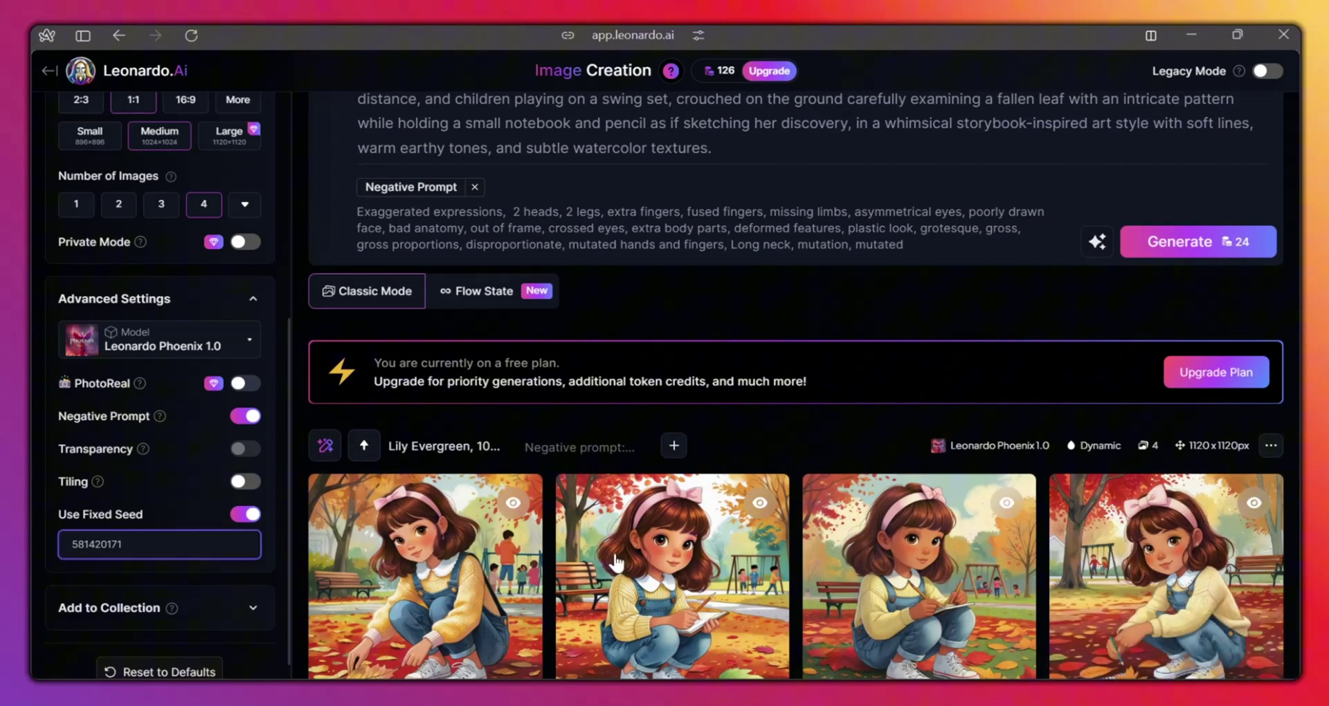
pyautogui.moveTo(919, 575)
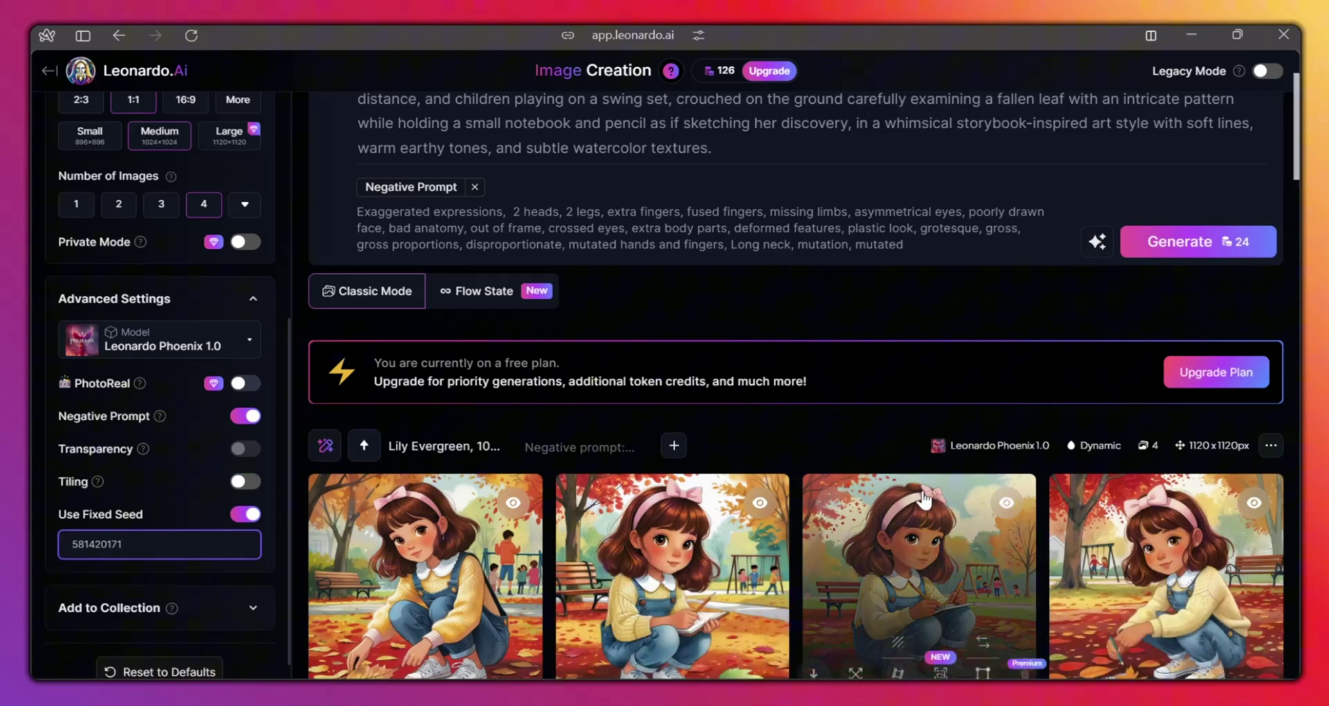
pyautogui.scroll(2, 839, 389)
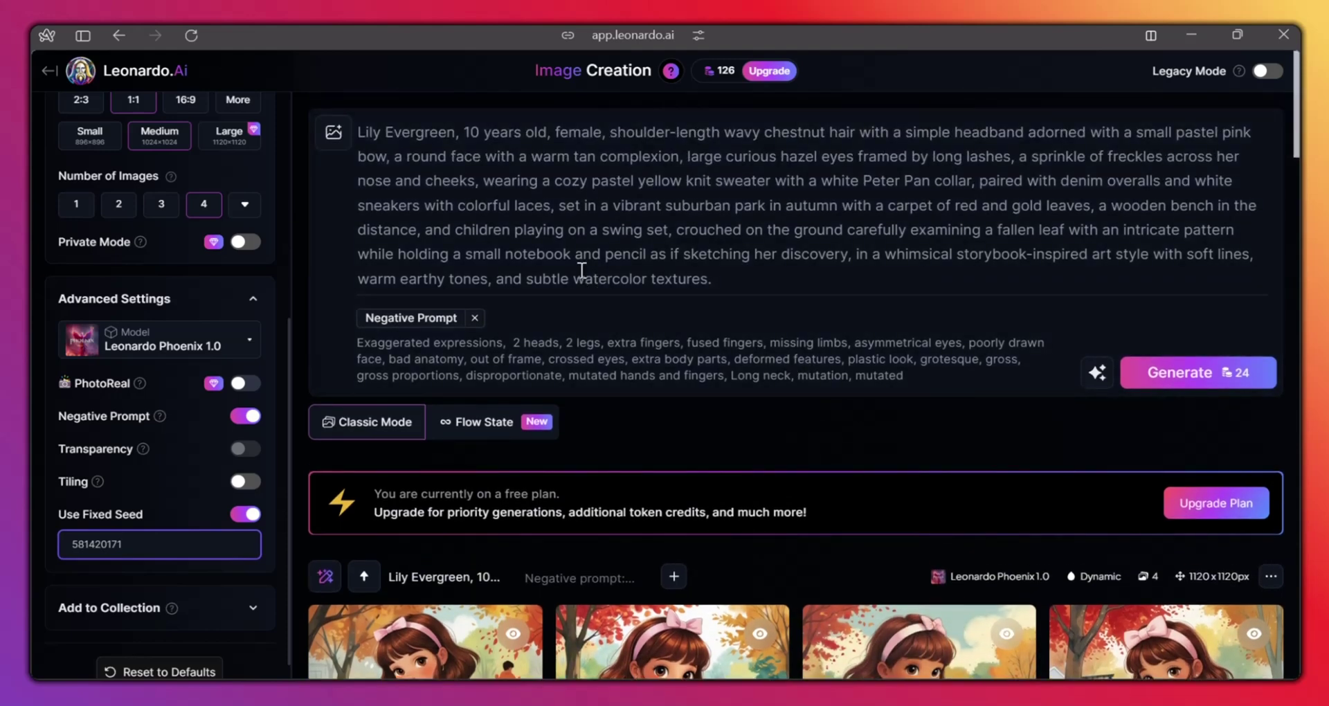
pyautogui.scroll(-1, 761, 415)
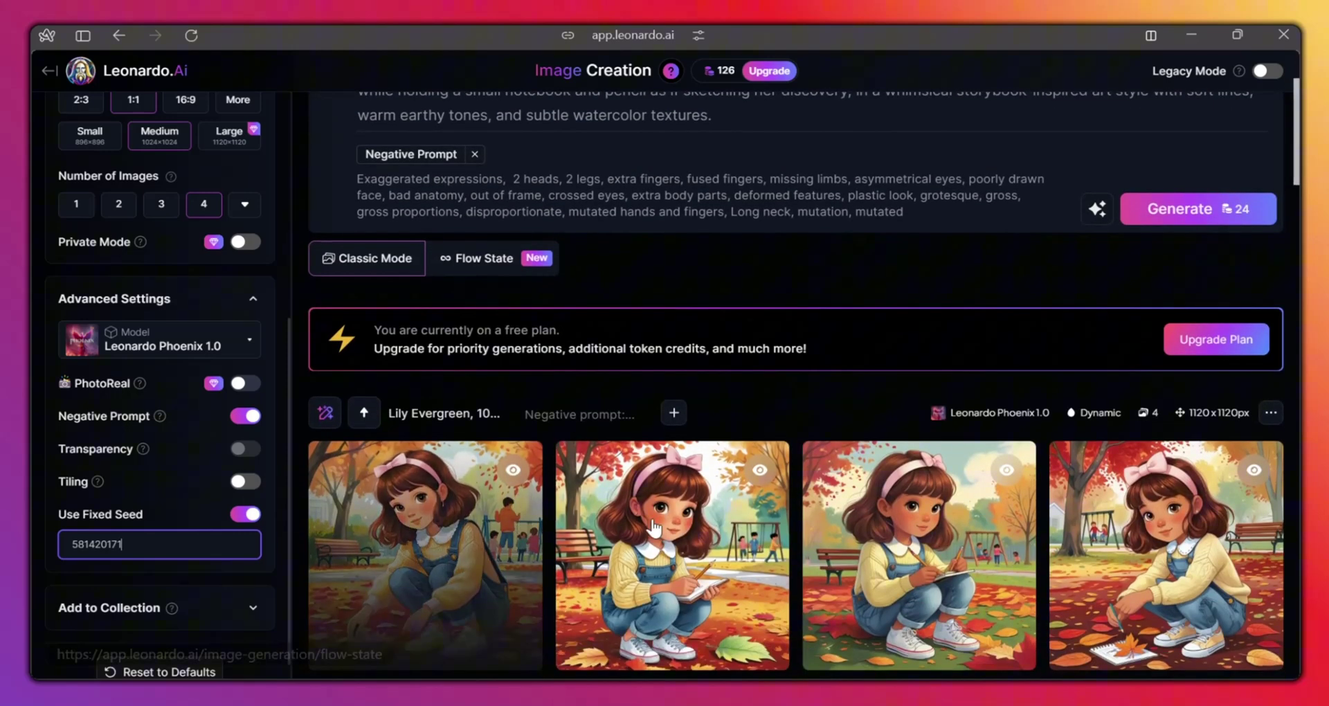
pyautogui.scroll(1, 716, 309)
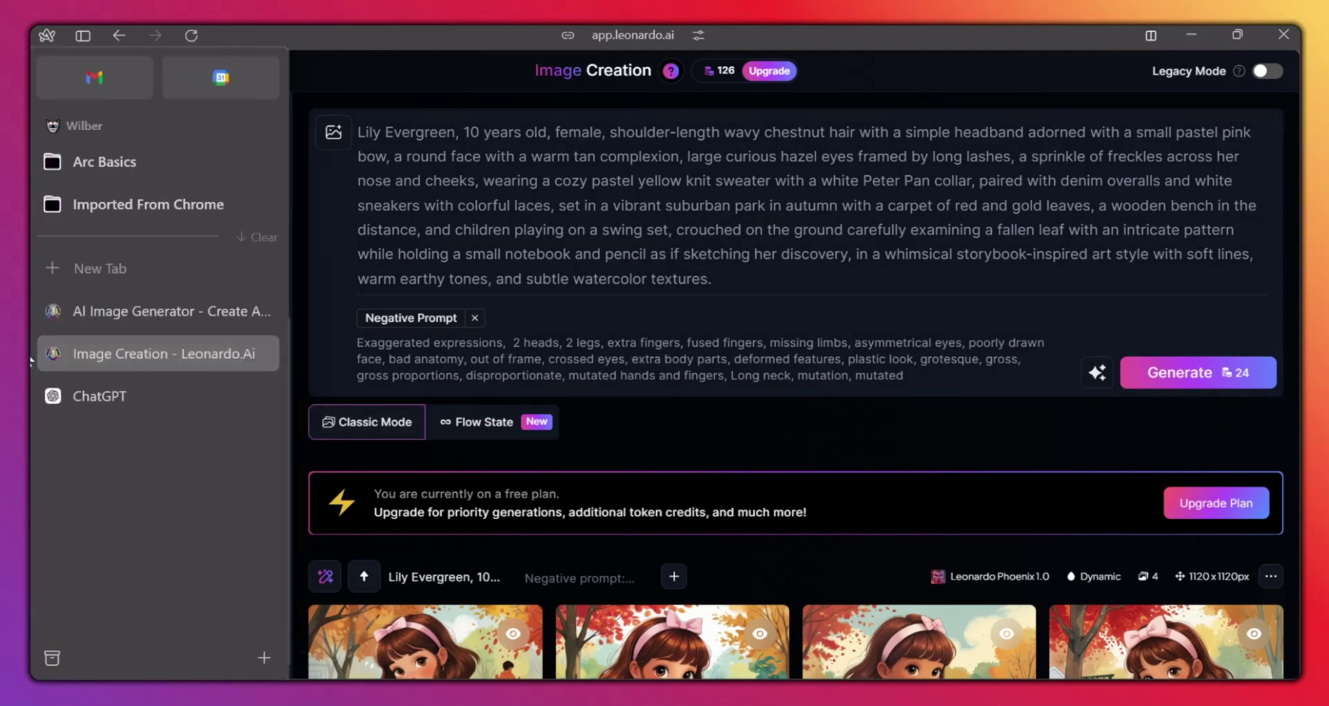
# Ask ChatGPT to change Lily's action to tossing colorful leaves, then select the new prompt
pyautogui.click(111, 397)
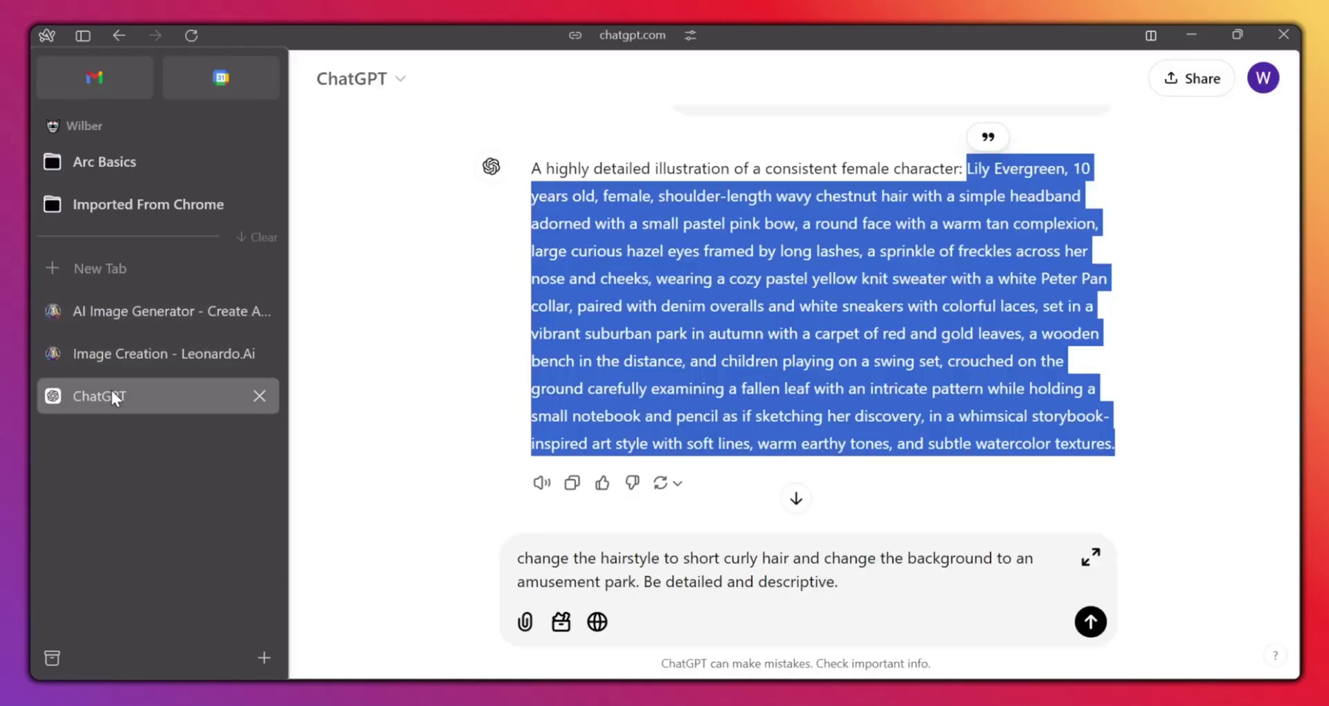
pyautogui.click(704, 574)
pyautogui.hotkey('ctrl', 'a')
pyautogui.write('chan')
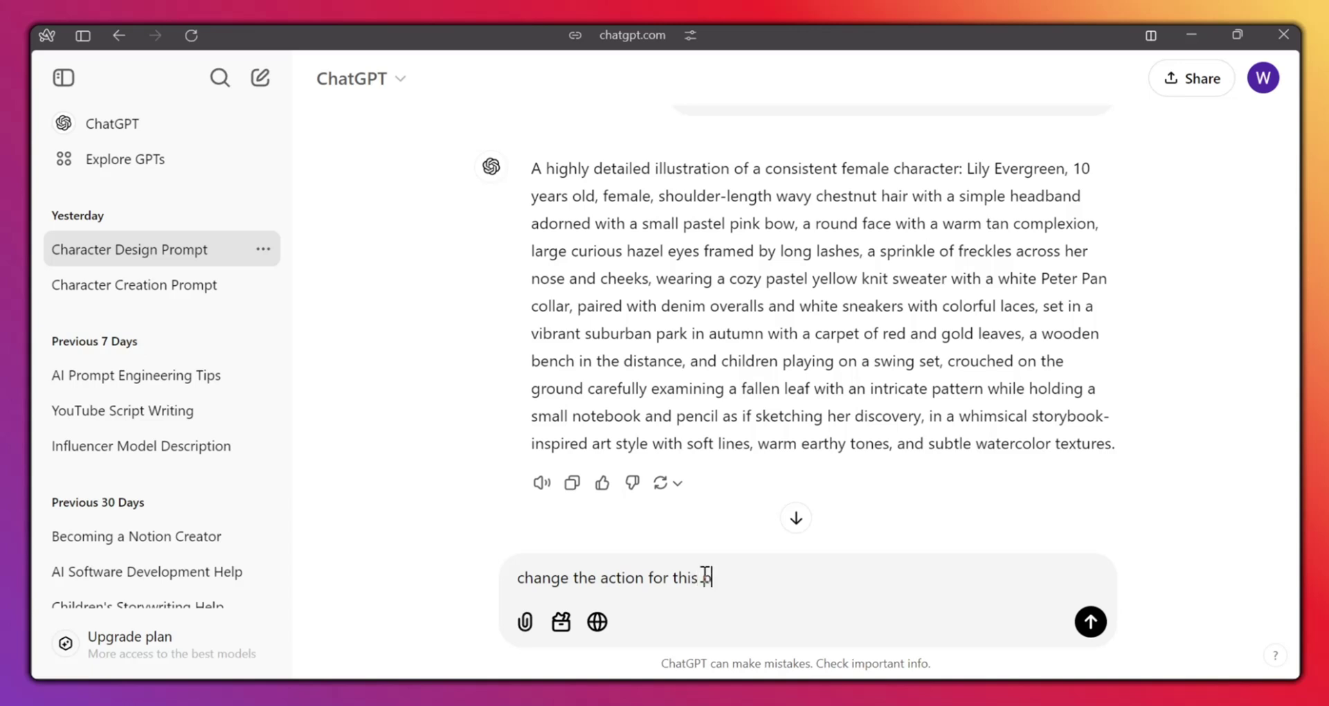
pyautogui.press('Return')
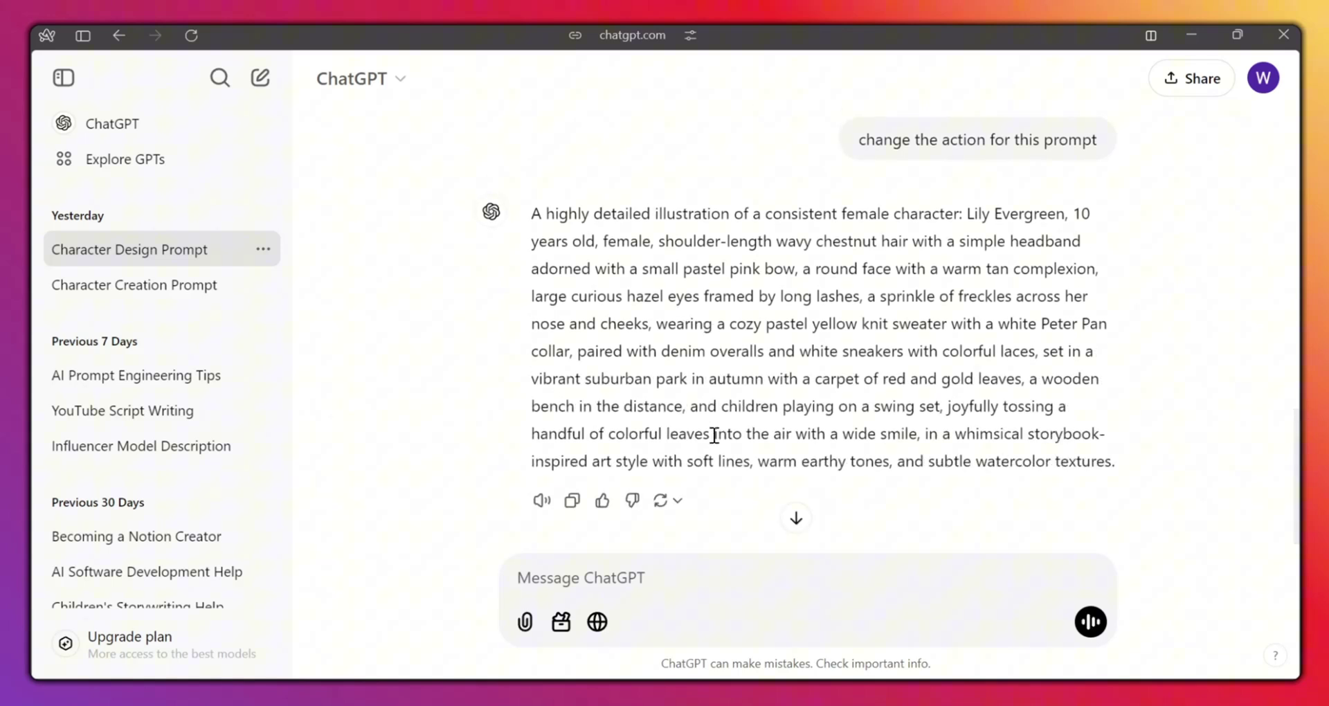
pyautogui.moveTo(967, 216)
pyautogui.mouseDown()
pyautogui.moveTo(1040, 447)
pyautogui.moveTo(1115, 470)
pyautogui.mouseUp()
pyautogui.hotkey('ctrl', 'c')
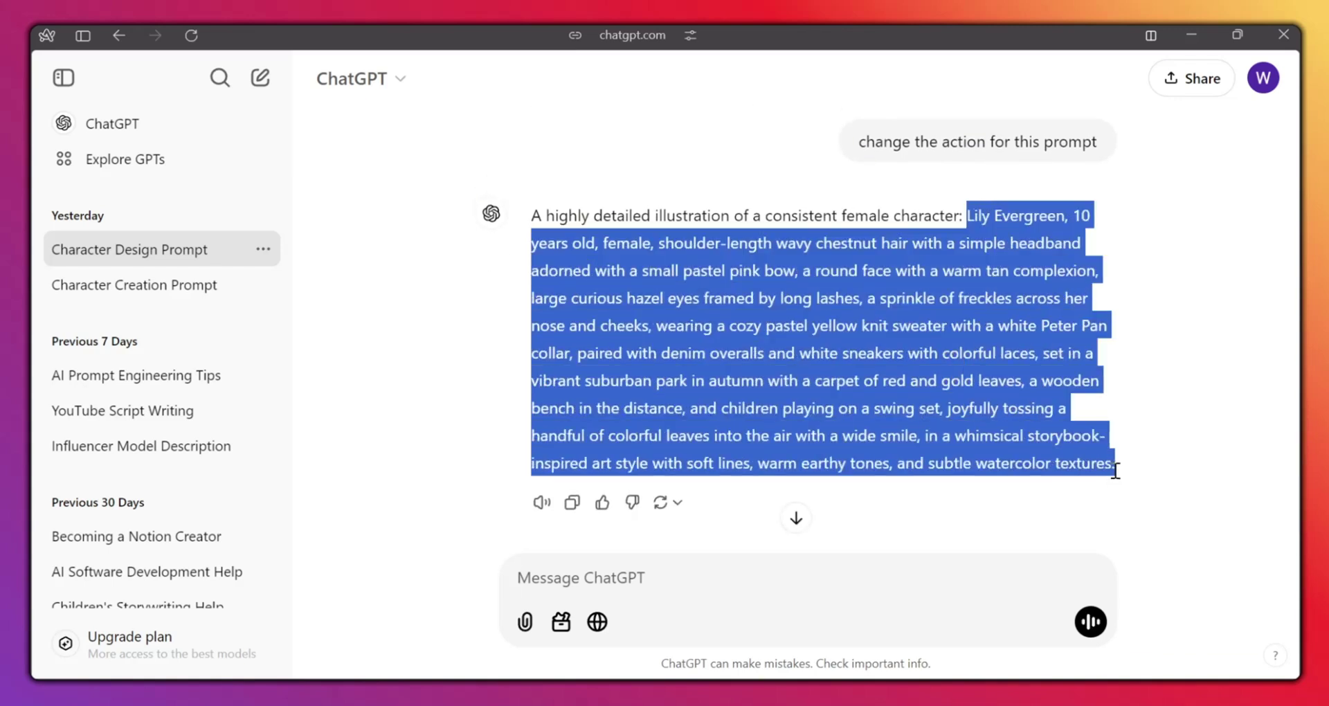
# Replace the Leonardo prompt with the leaf-tossing version and generate four fixed-seed images
pyautogui.click(139, 352)
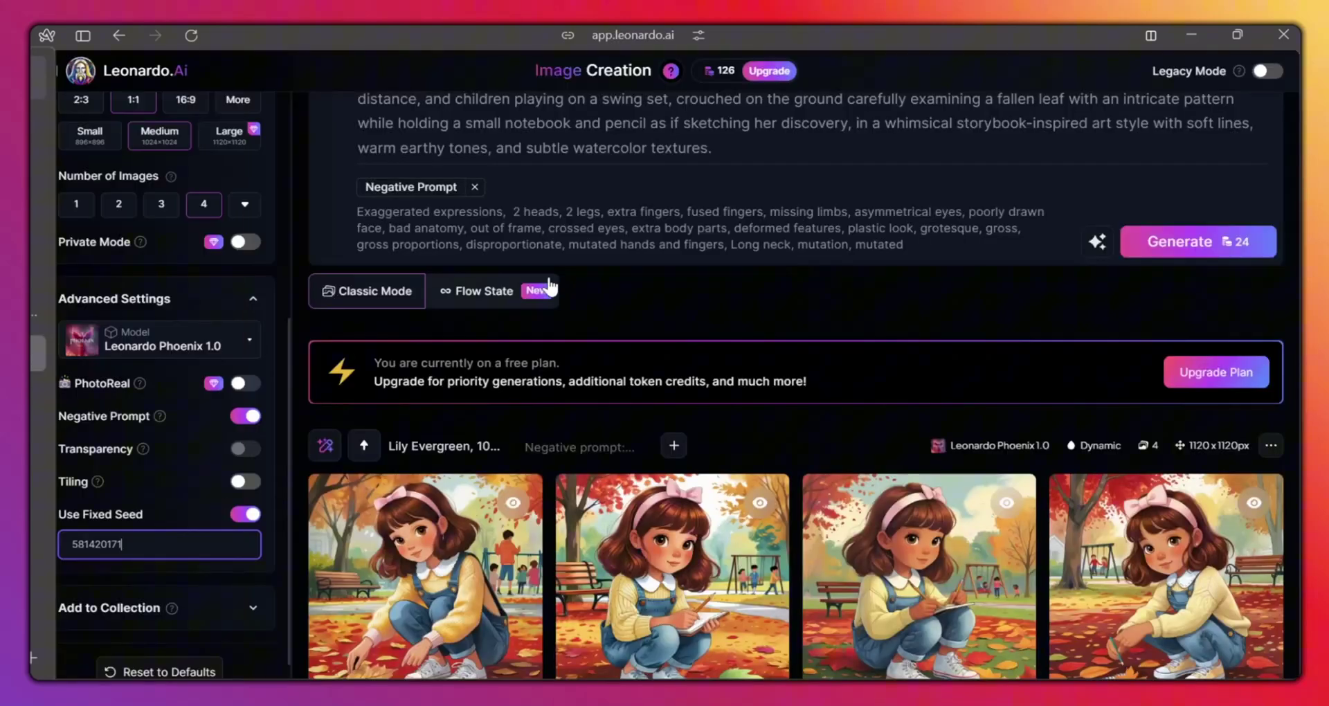
pyautogui.scroll(3, 662, 197)
pyautogui.tripleClick(709, 197)
pyautogui.hotkey('ctrl', 'v')
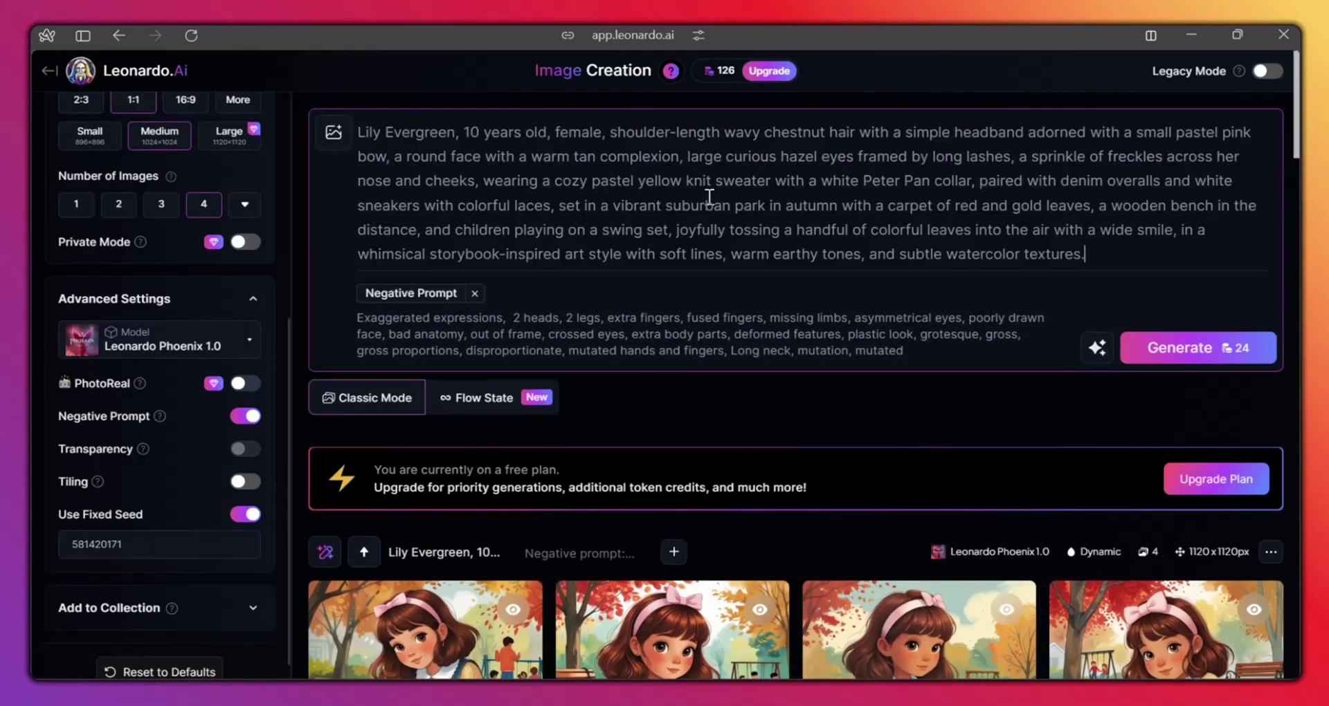
pyautogui.click(1190, 347)
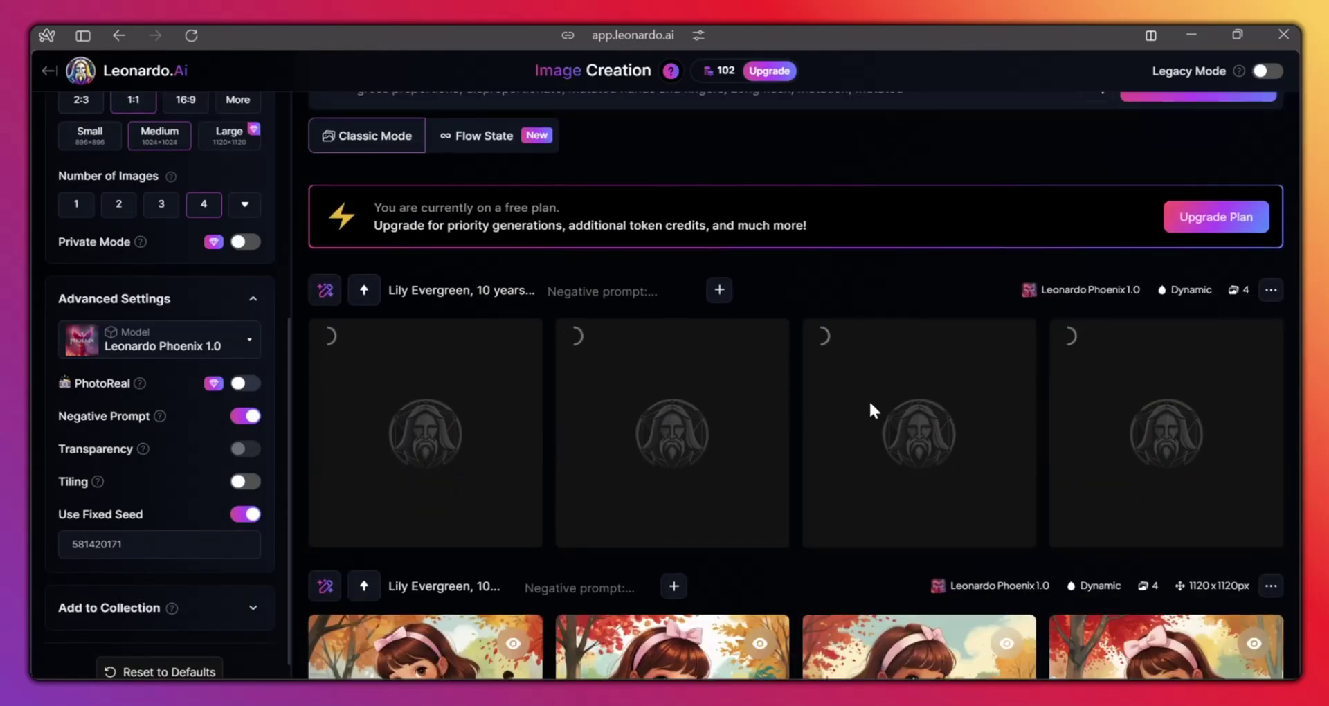
pyautogui.scroll(2, 871, 408)
pyautogui.scroll(-3, 859, 470)
pyautogui.scroll(1, 874, 467)
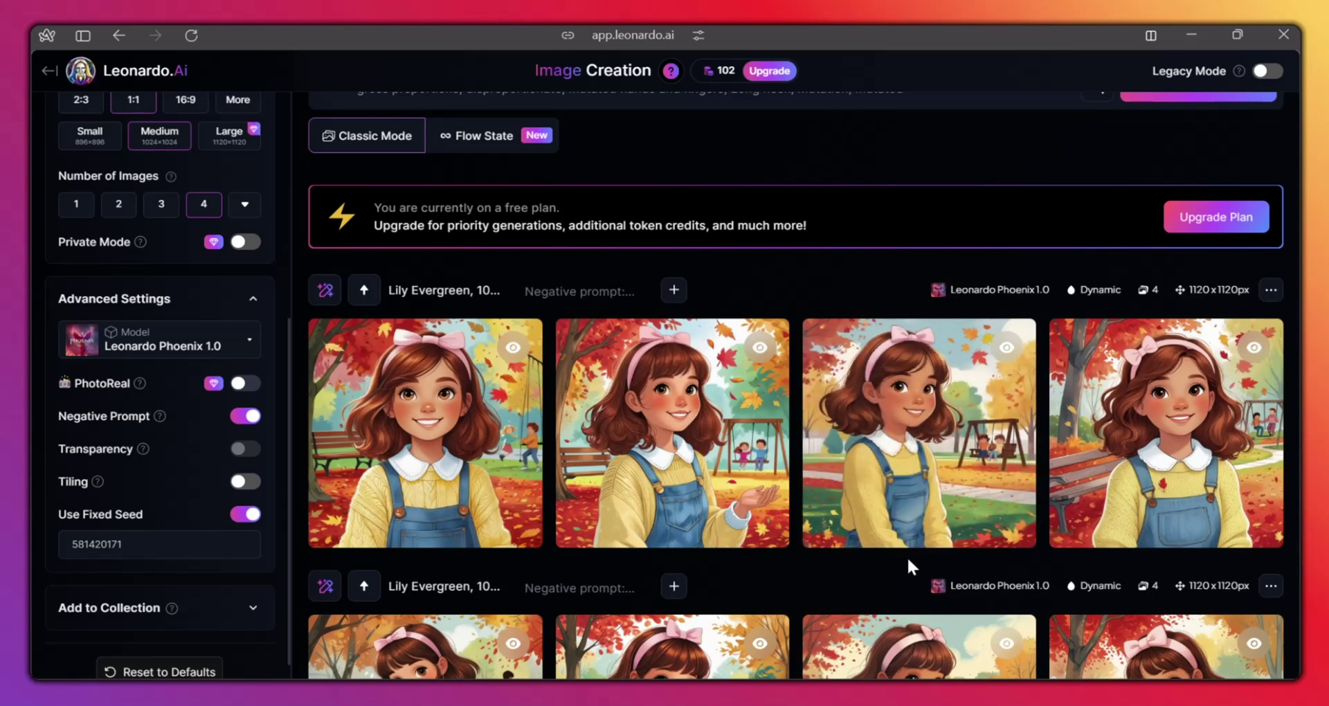
pyautogui.moveTo(91, 371)
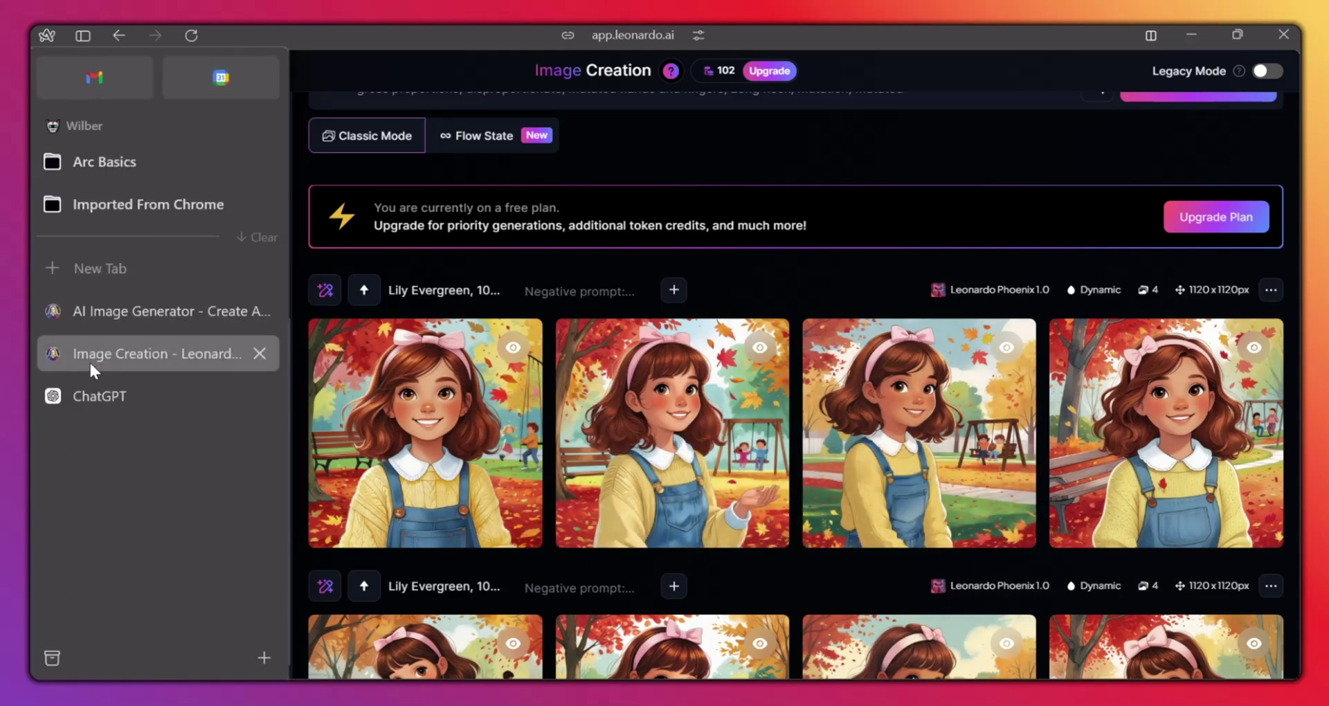
# Request a new action, background and outfit, then select the sundress-and-meadow prompt
pyautogui.click(144, 396)
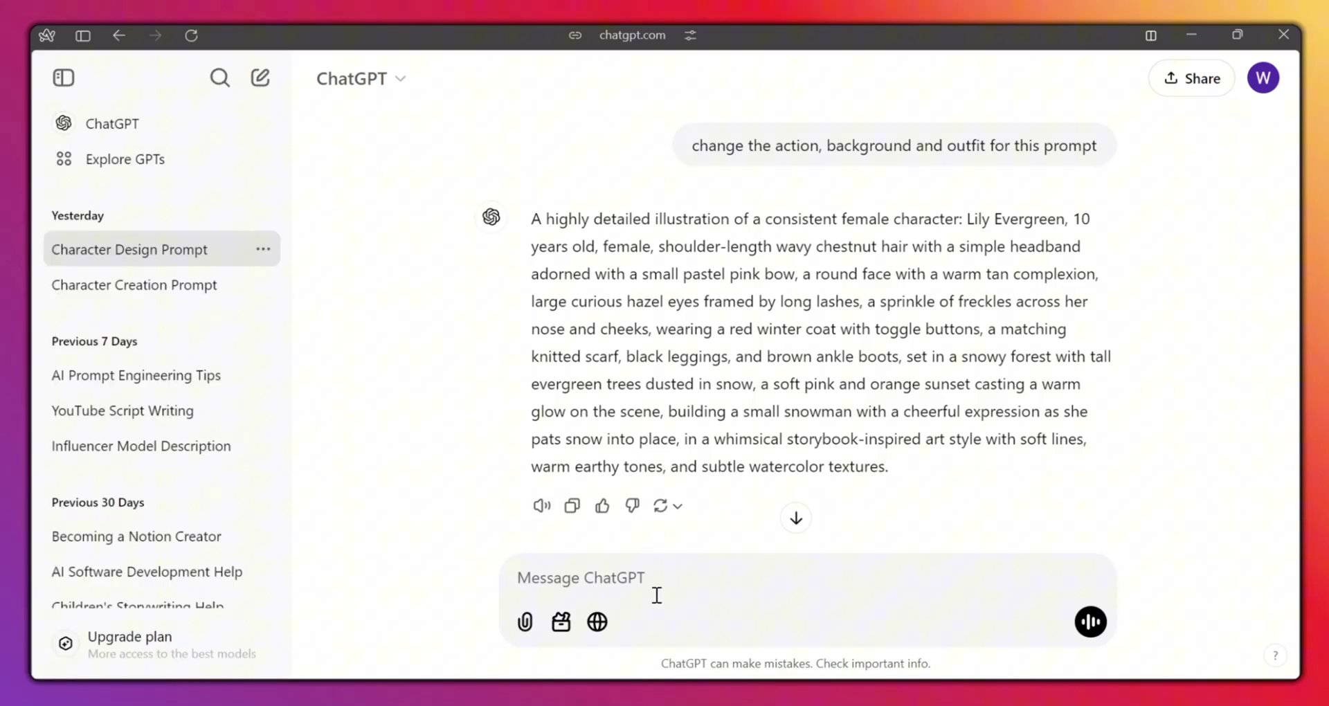
pyautogui.write('change the action, background and outfit for this')
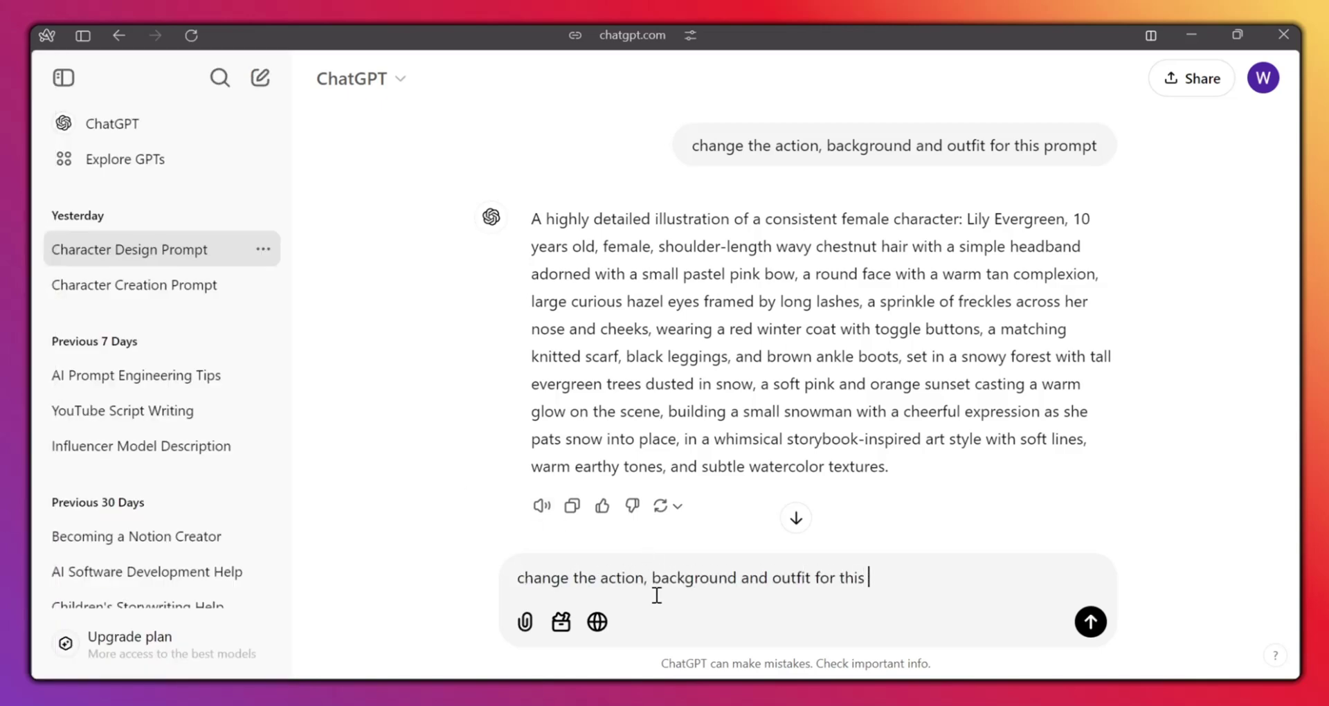
pyautogui.write('rompt')
pyautogui.press('Return')
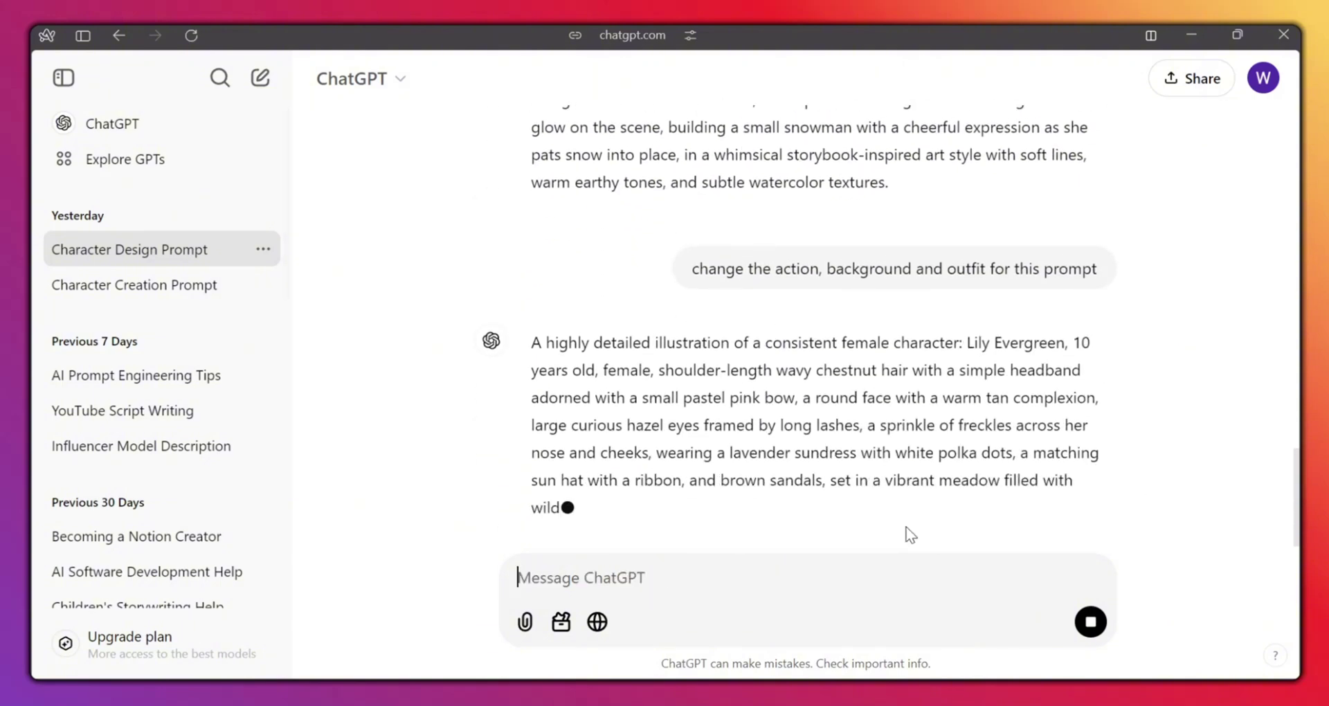
pyautogui.moveTo(967, 184); pyautogui.dragTo(846, 432)
pyautogui.hotkey('ctrl', 'c')
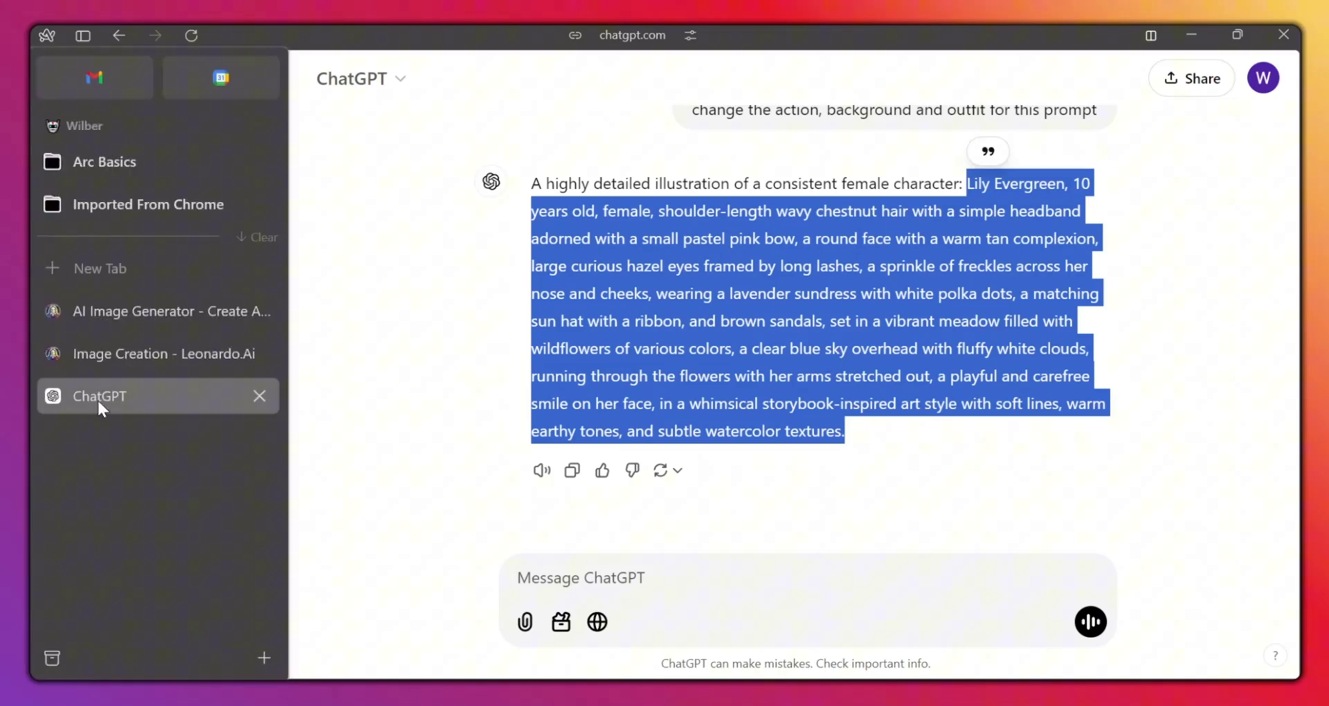
# Replace the Leonardo prompt with the meadow lavender polka-dot sundress prompt and generate four images
pyautogui.click(111, 356)
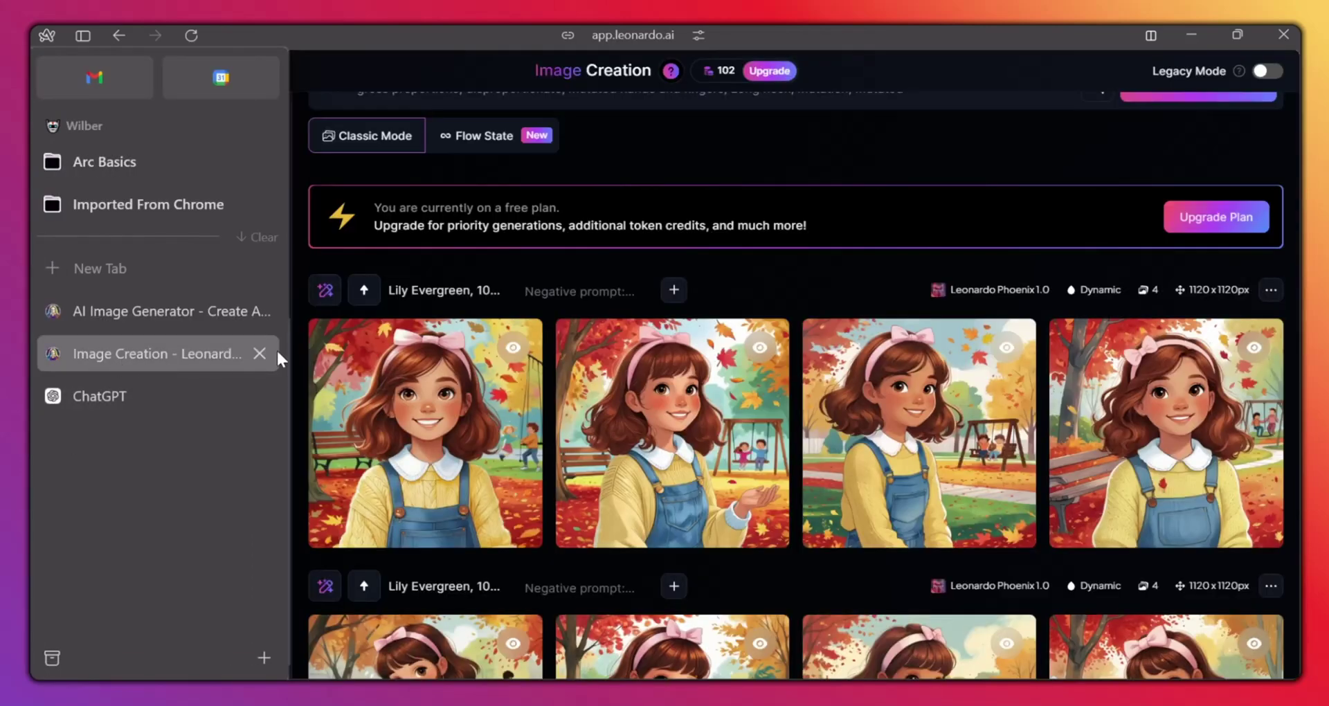
pyautogui.scroll(4, 590, 258)
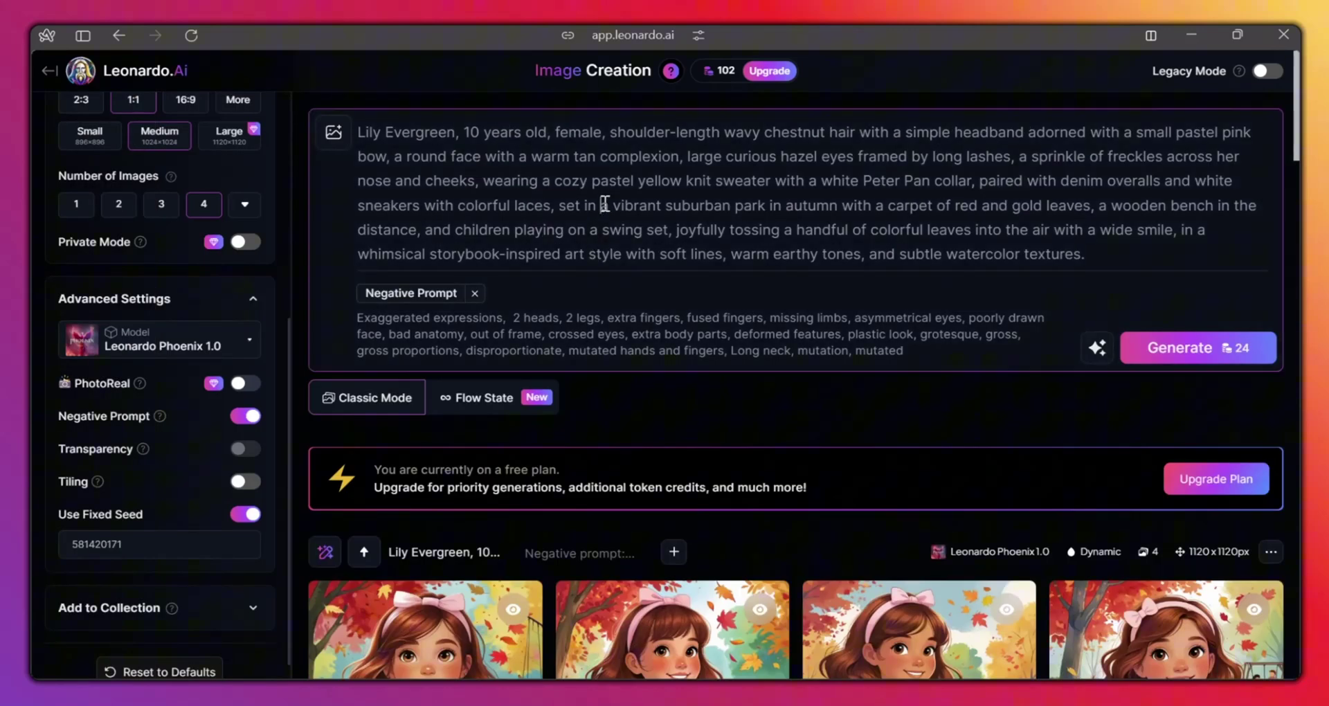
pyautogui.hotkey('ctrl', 'a')
pyautogui.hotkey('ctrl', 'v')
pyautogui.click(1140, 359)
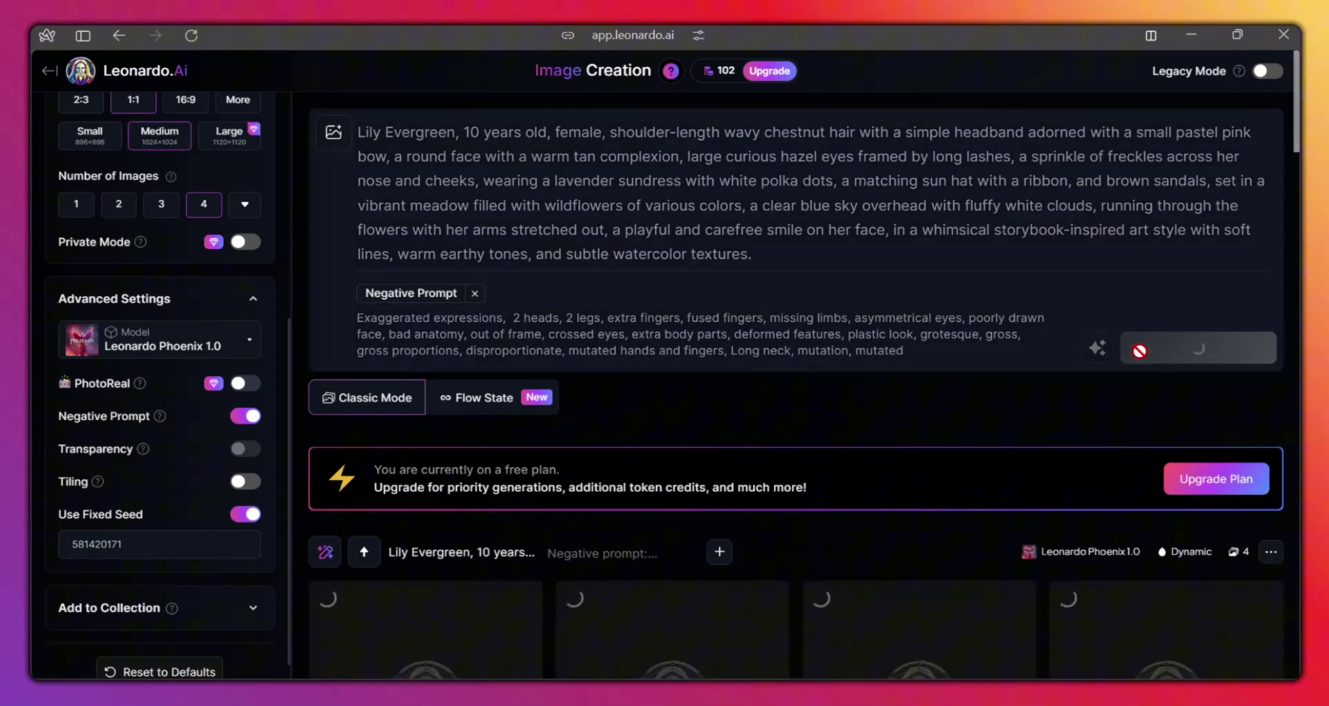
# Scroll through the feed to review the four new meadow images of Lily
pyautogui.scroll(-3, 991, 396)
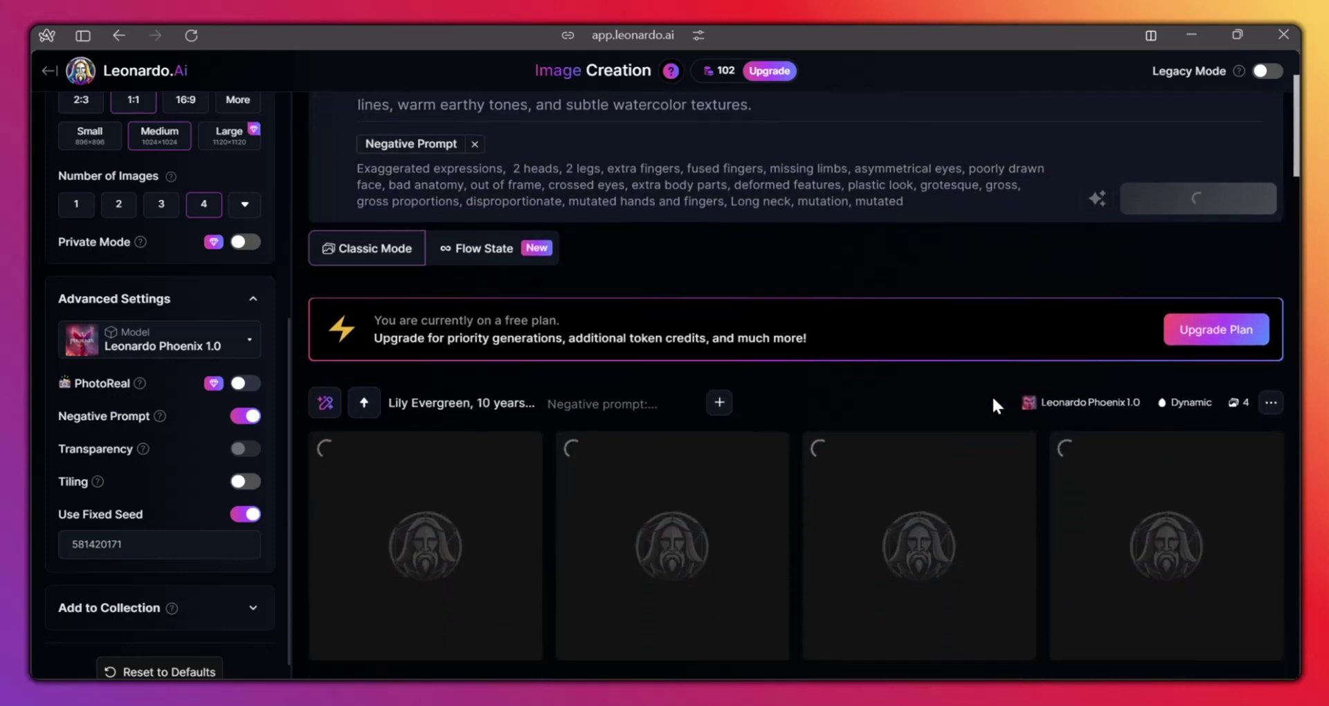
pyautogui.scroll(-1, 754, 451)
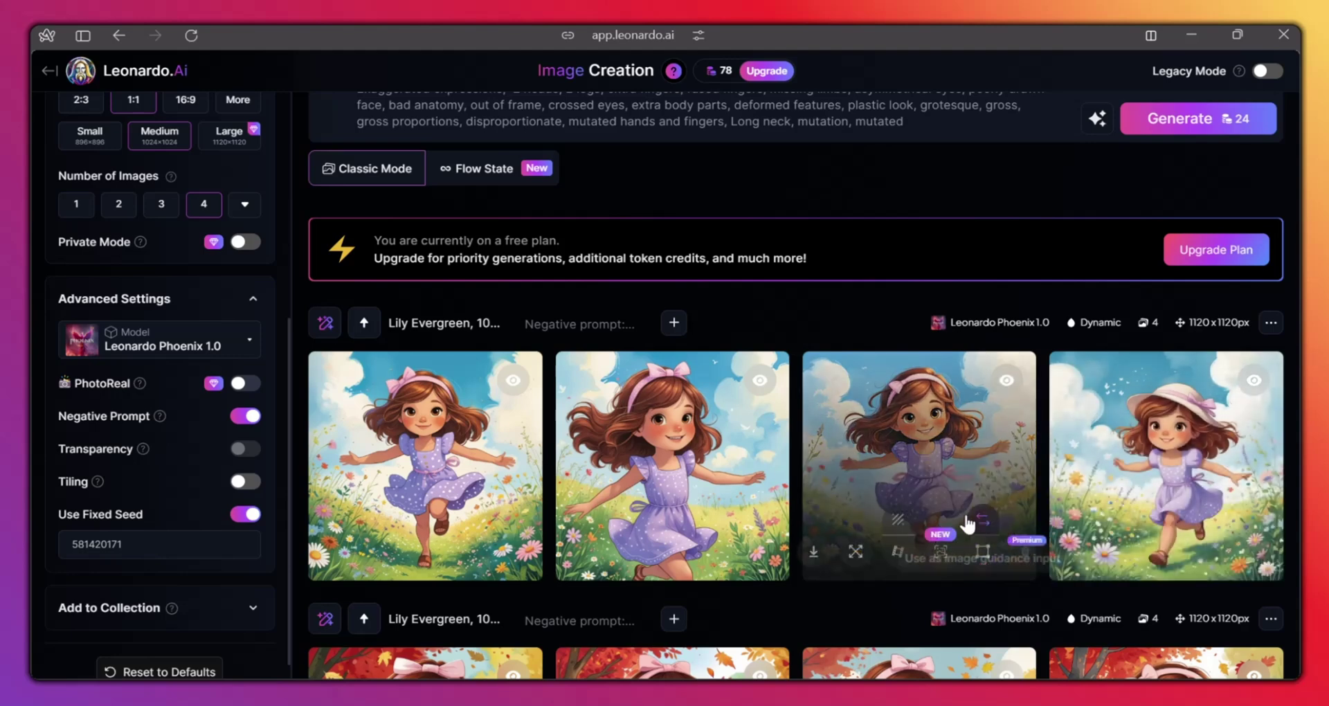
pyautogui.scroll(-5, 558, 496)
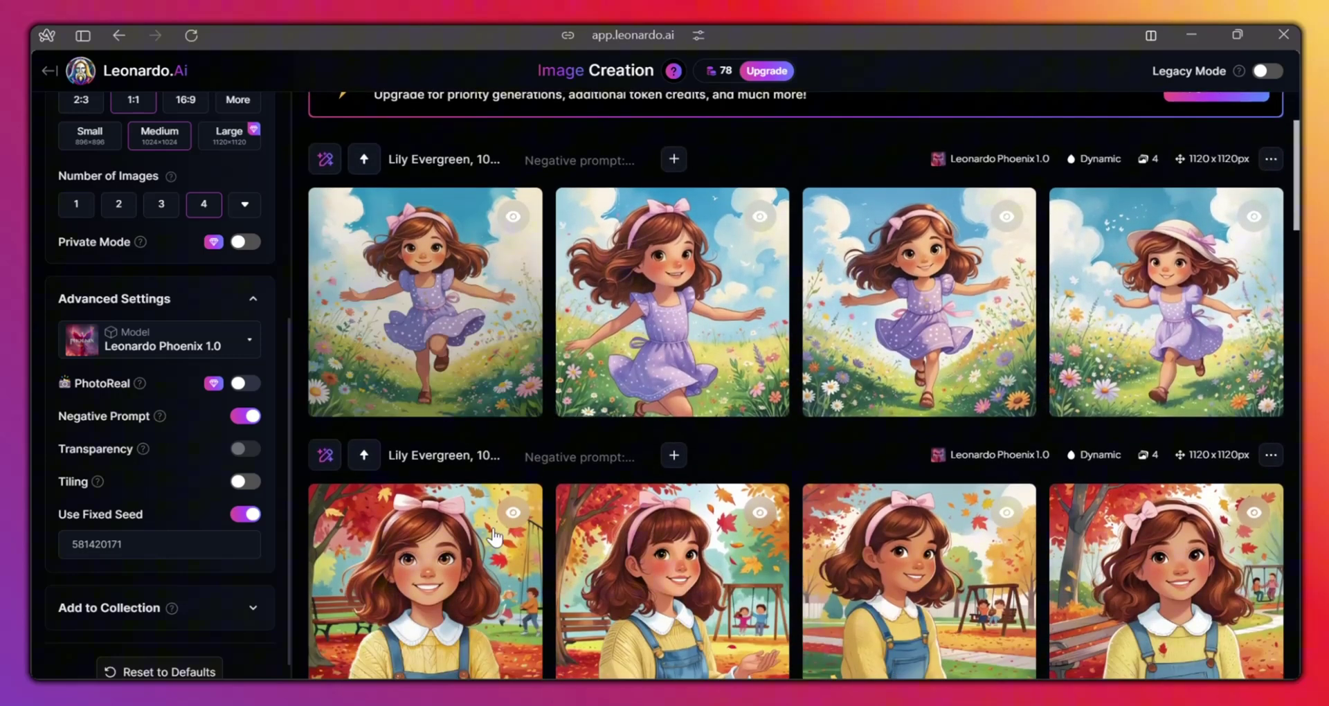
pyautogui.scroll(-4, 733, 573)
pyautogui.scroll(2, 514, 518)
pyautogui.scroll(4, 514, 518)
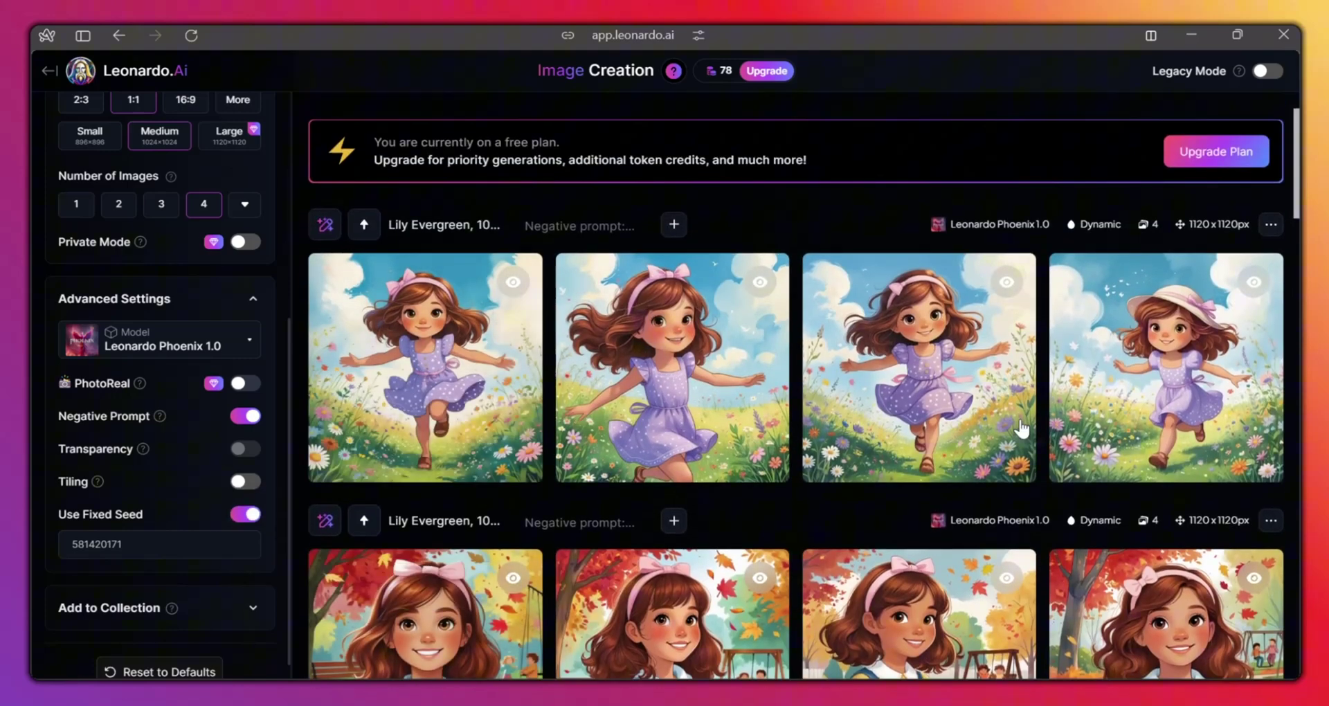
pyautogui.scroll(3, 1176, 477)
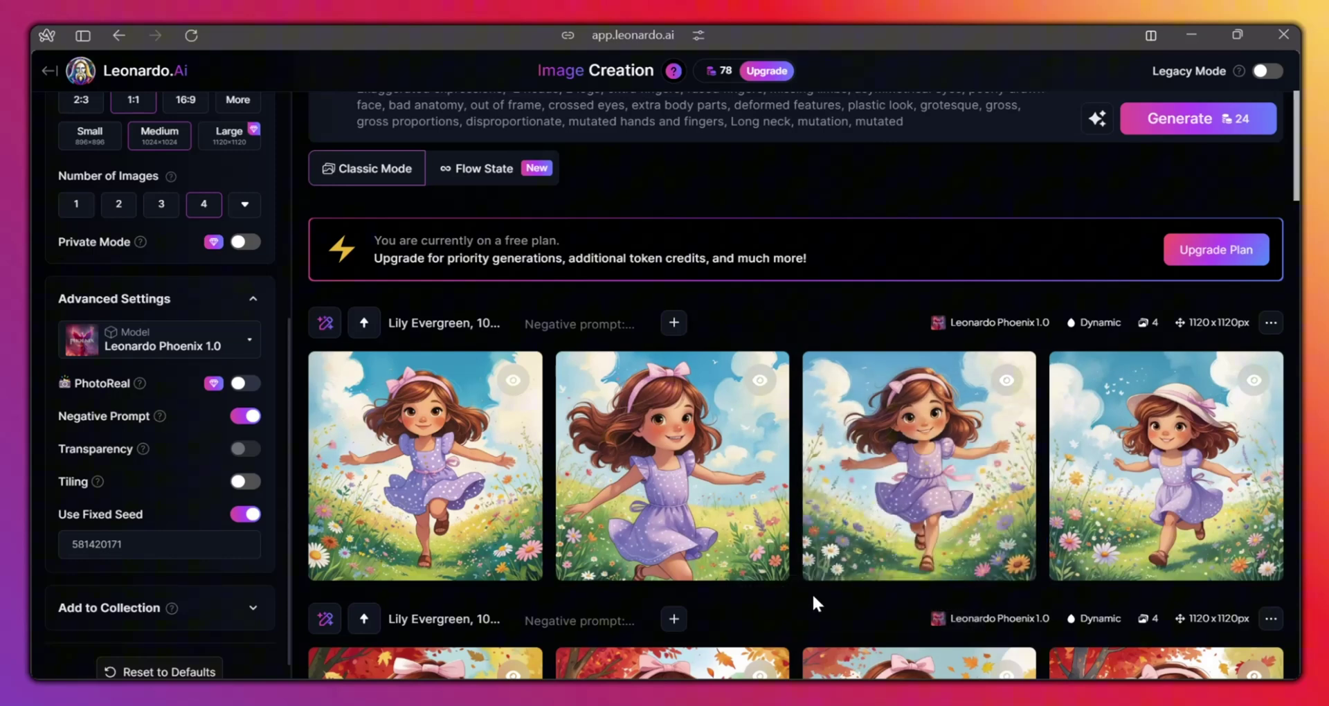
pyautogui.scroll(1, 803, 595)
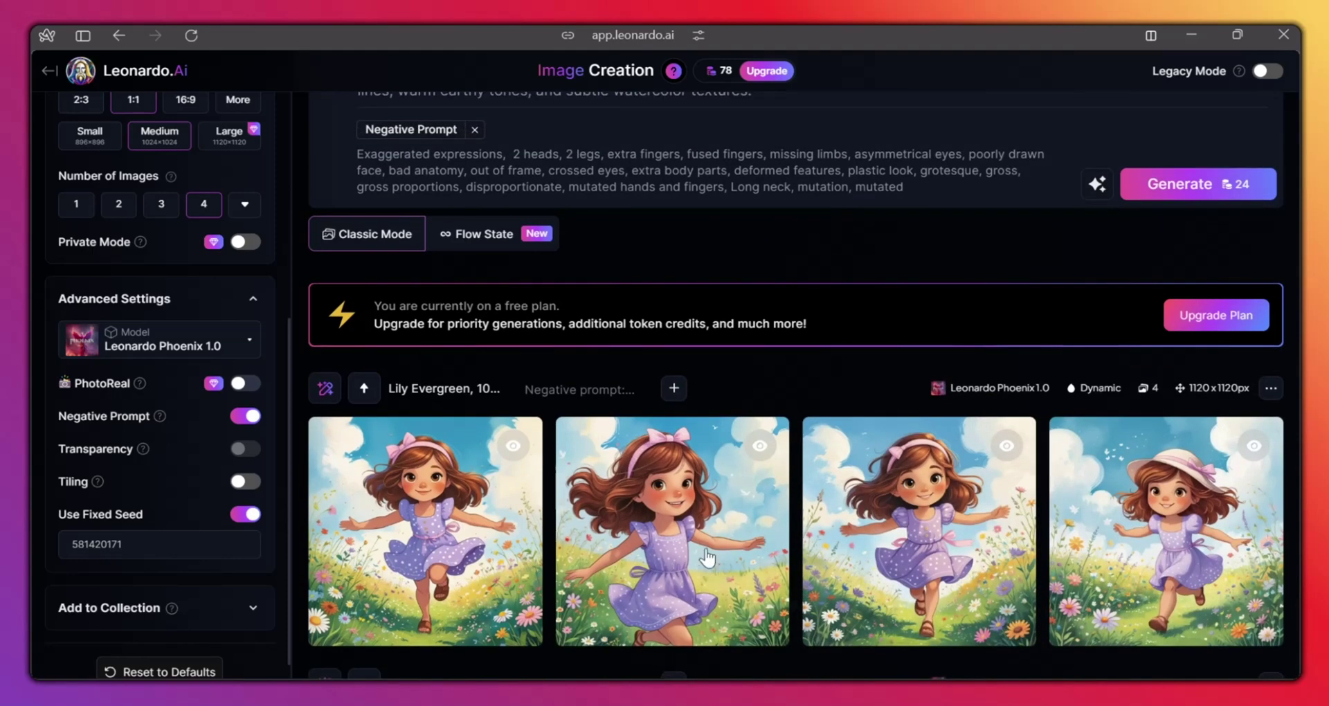
# Ask ChatGPT to rework the prompt for walking her dog in the park, then select the reply
pyautogui.click(69, 393)
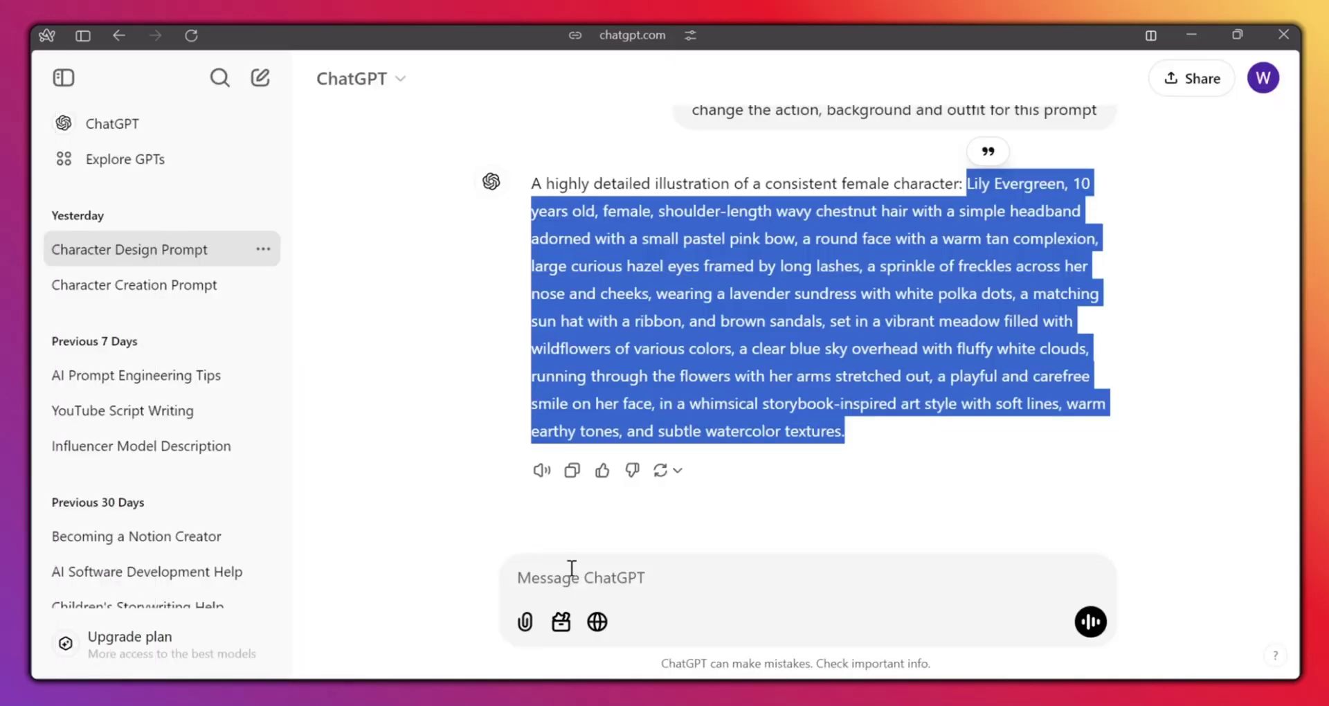
pyautogui.click(579, 571)
pyautogui.write('change the background and action to be consistent with walking her')
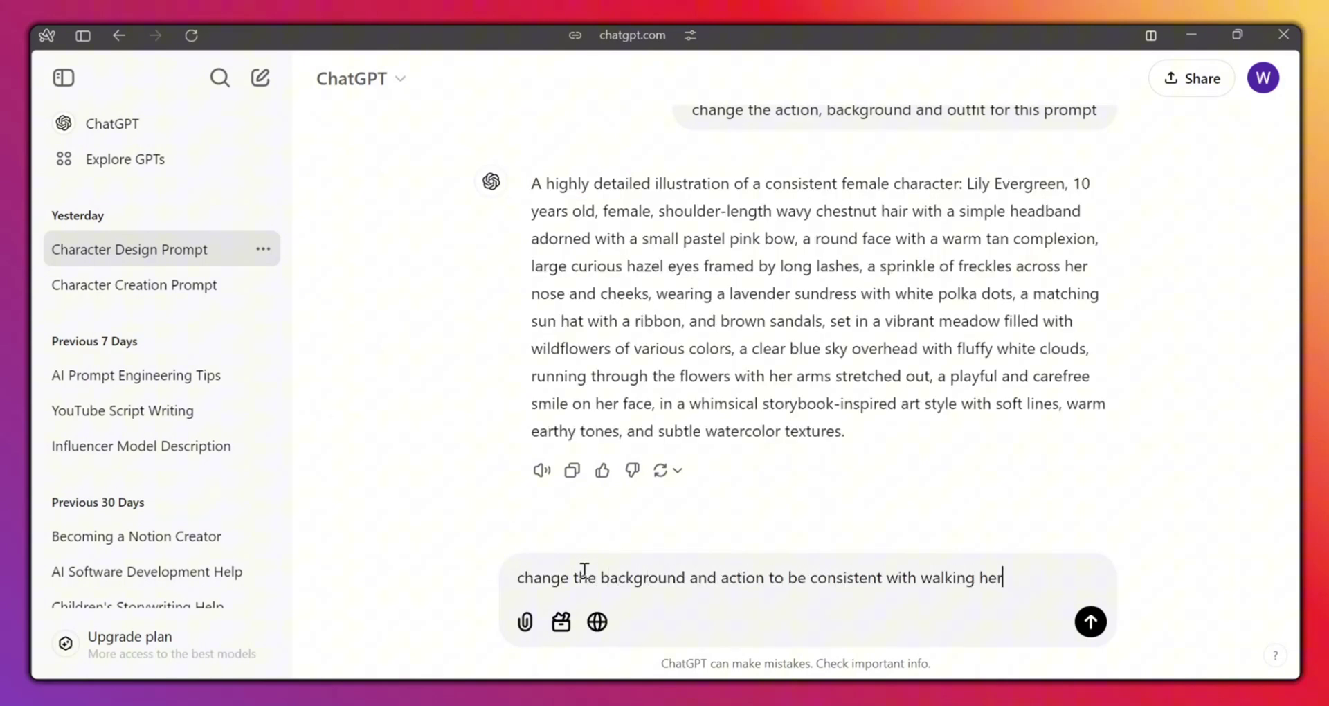
pyautogui.write('he park')
pyautogui.press('Return')
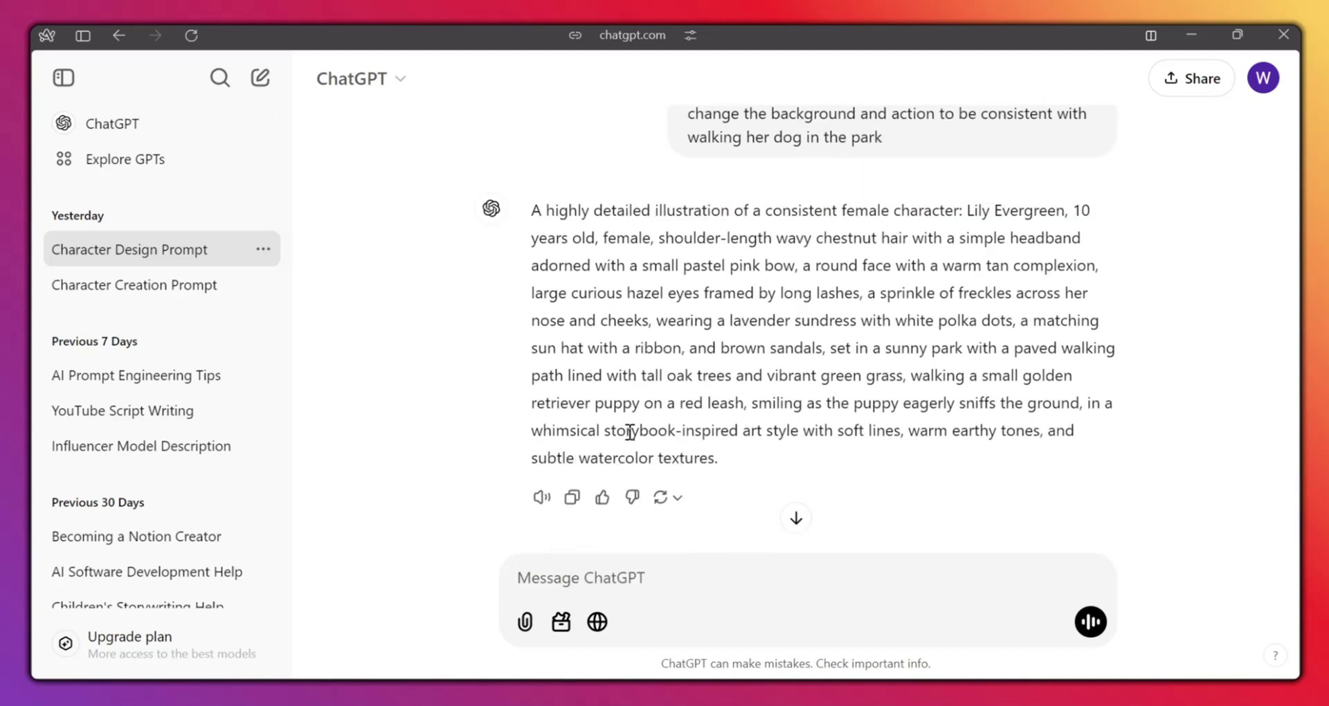
pyautogui.scroll(1, 732, 496)
pyautogui.moveTo(967, 242)
pyautogui.mouseDown()
pyautogui.moveTo(1038, 434)
pyautogui.moveTo(756, 490)
pyautogui.mouseUp()
pyautogui.hotkey('ctrl', 'c')
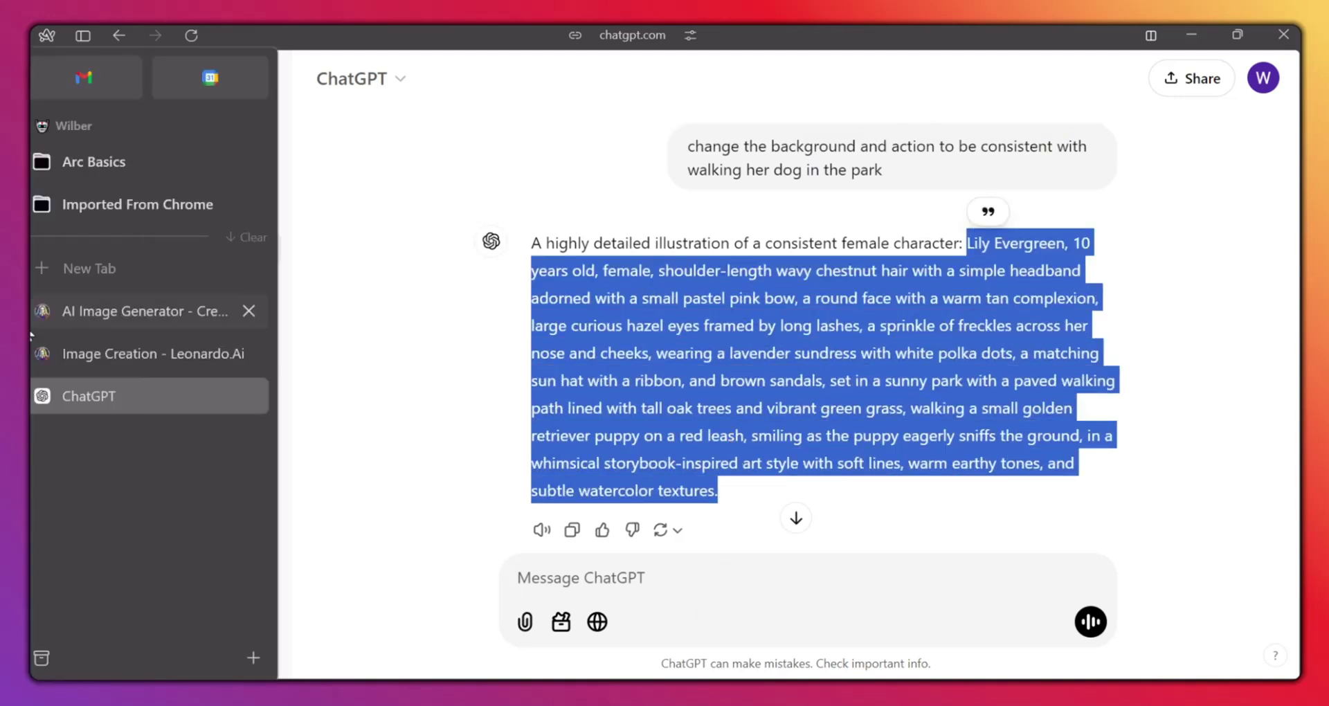
# Replace the Leonardo prompt with the dog-walking park prompt and generate four images
pyautogui.click(116, 359)
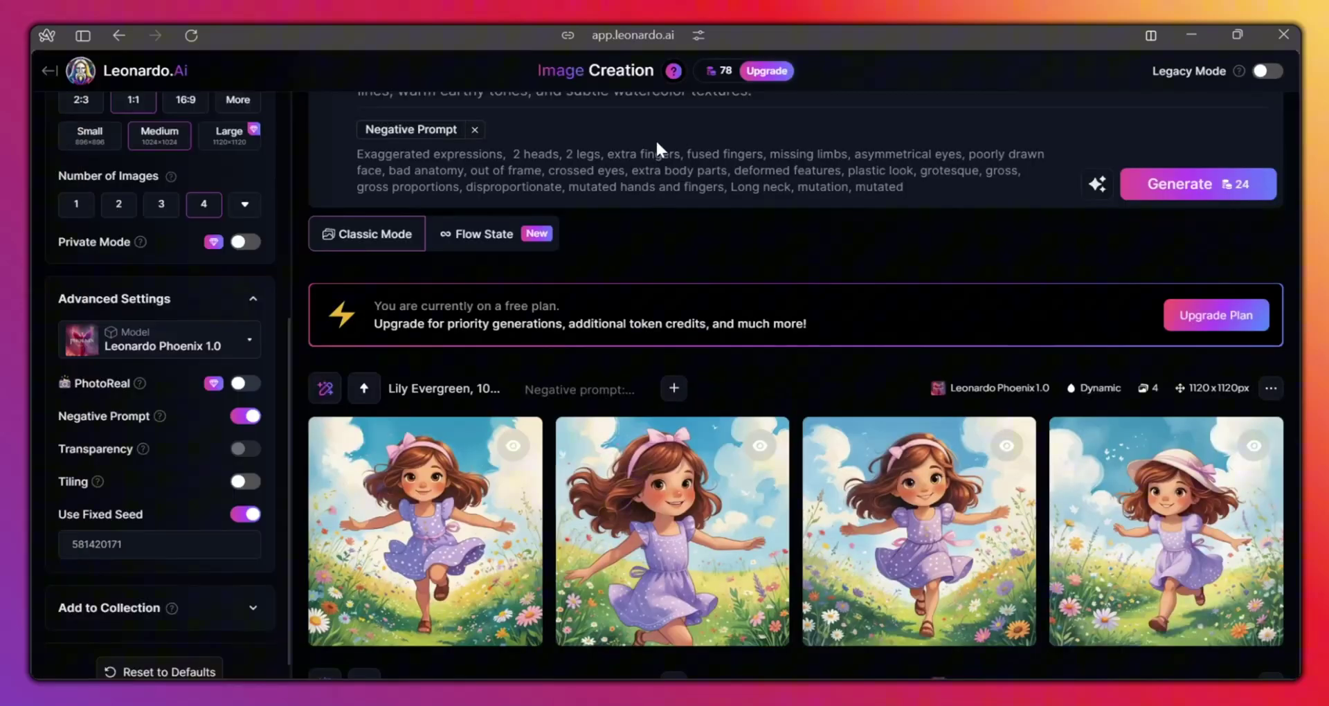
pyautogui.scroll(3, 655, 139)
pyautogui.hotkey('ctrl', 'a')
pyautogui.hotkey('ctrl', 'v')
pyautogui.click(1198, 346)
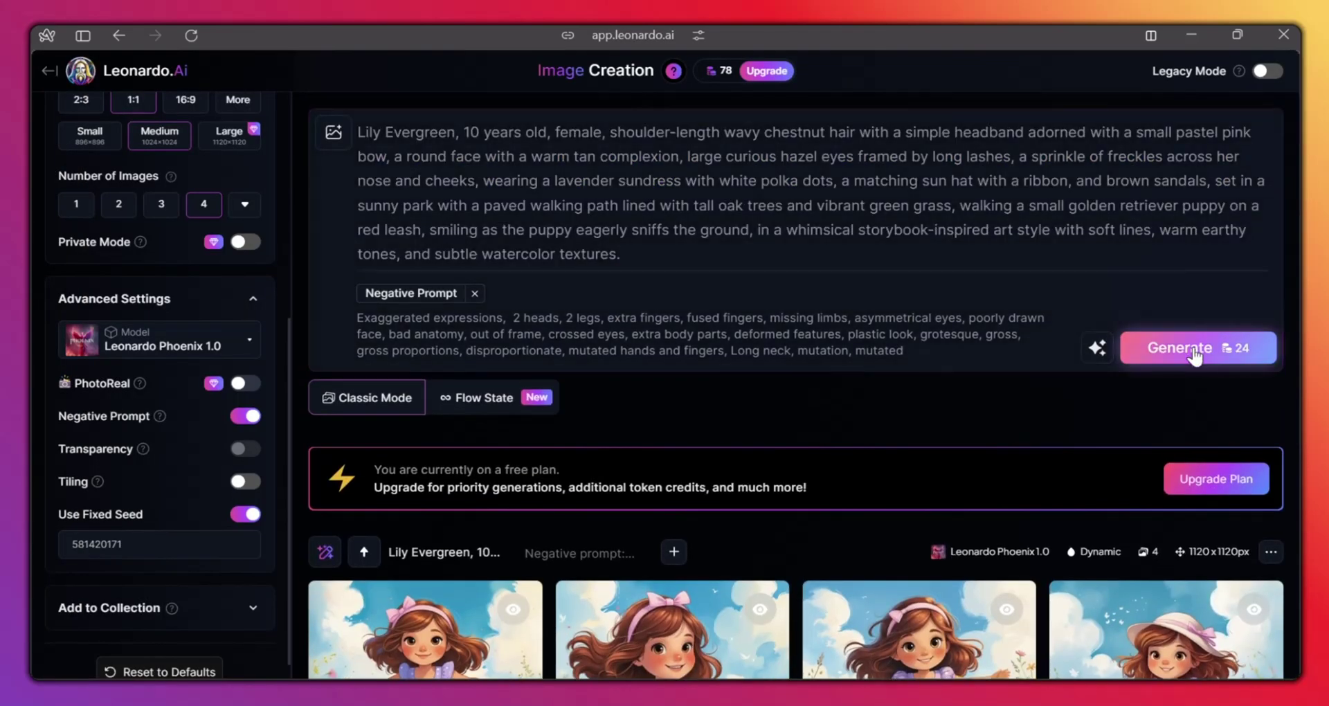
# Scroll through the feed to review the four golden retriever park images
pyautogui.scroll(-1, 822, 340)
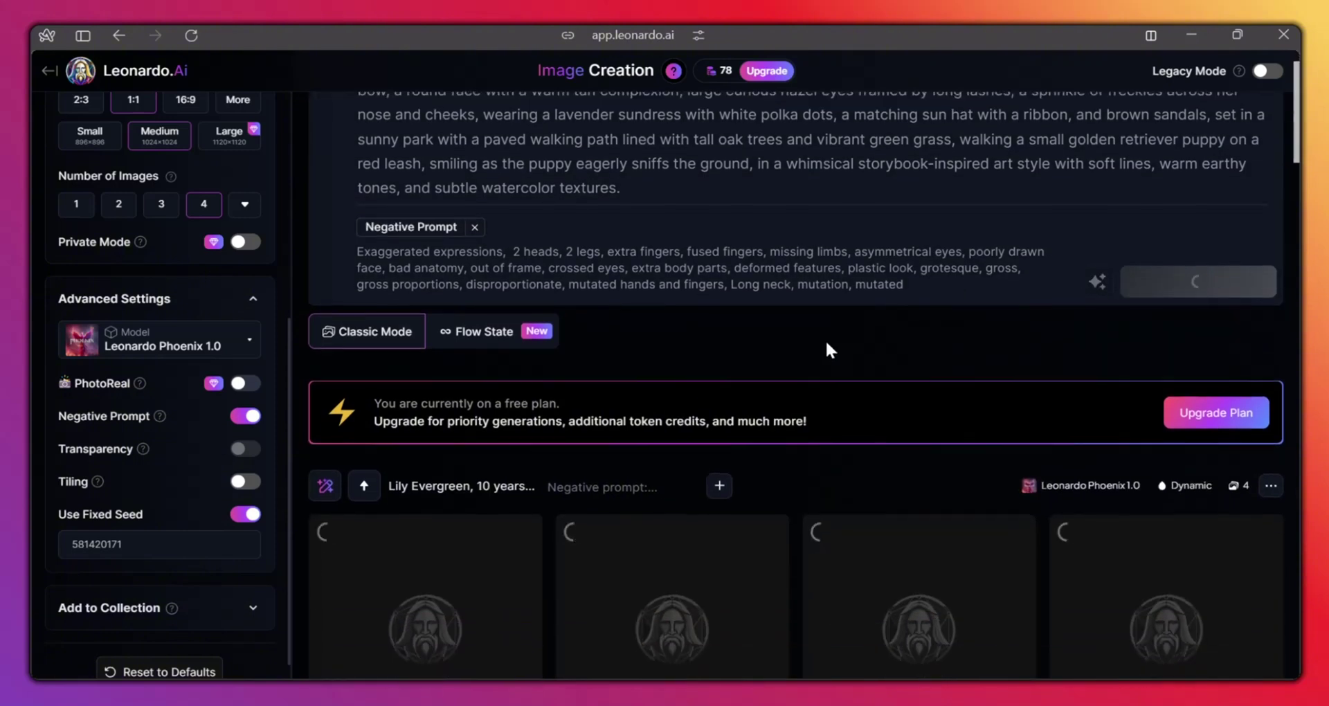
pyautogui.scroll(-1, 761, 367)
pyautogui.scroll(-2, 684, 400)
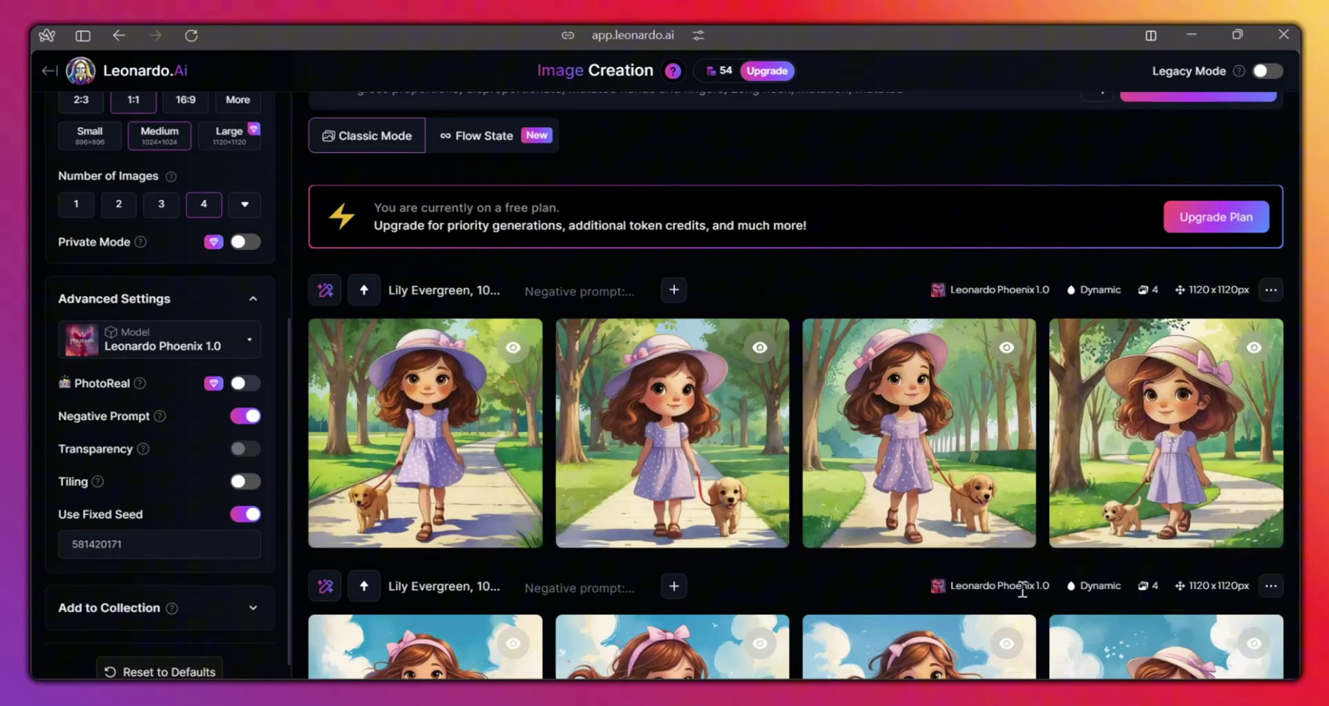
pyautogui.scroll(-3, 530, 512)
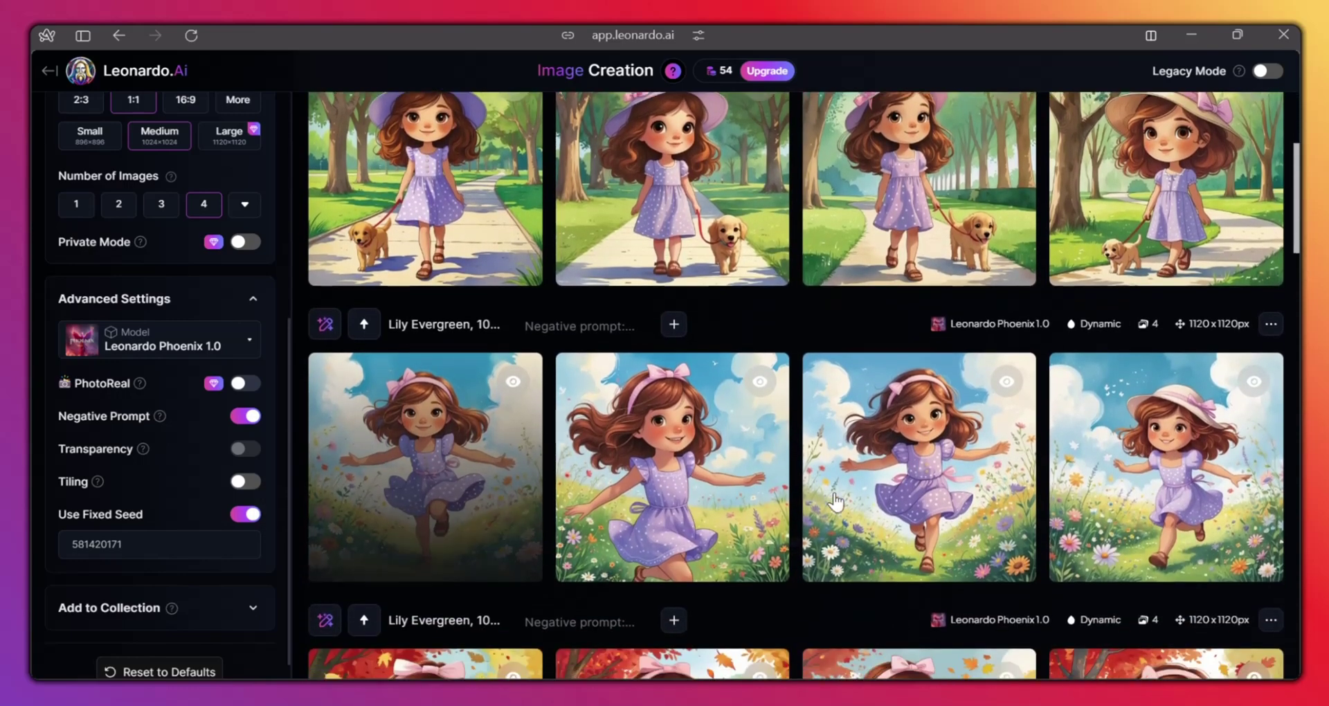
pyautogui.scroll(-4, 1128, 519)
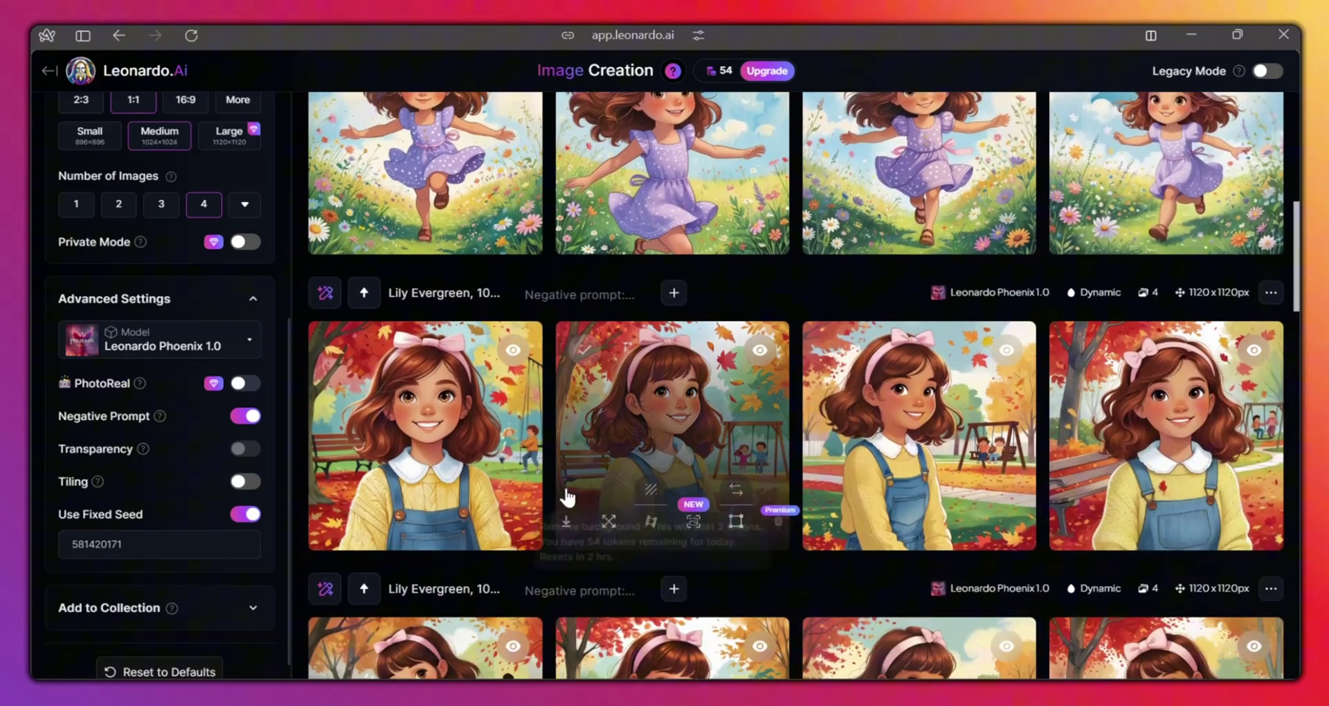
pyautogui.scroll(-5, 563, 489)
pyautogui.scroll(2, 1189, 484)
pyautogui.scroll(2, 1142, 470)
pyautogui.scroll(2, 1061, 449)
pyautogui.scroll(2, 527, 432)
pyautogui.scroll(2, 527, 432)
pyautogui.scroll(1, 527, 433)
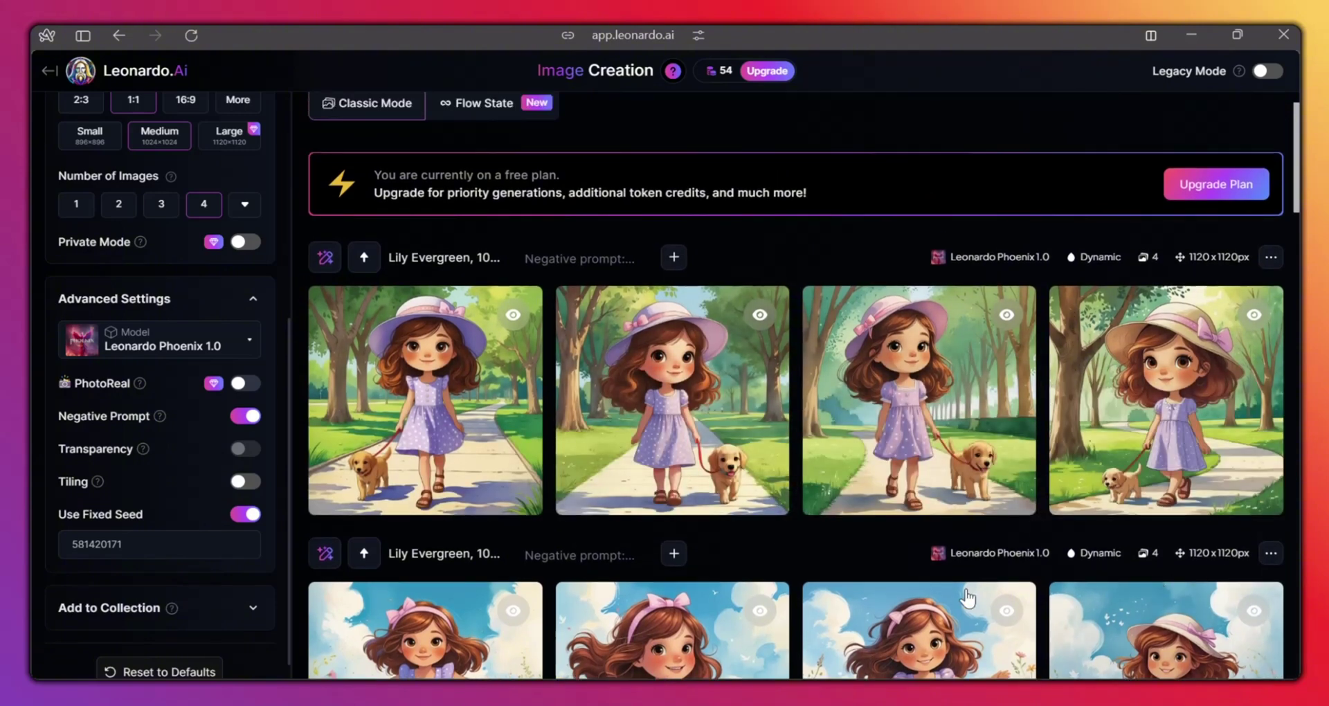
# Open the first dog-walking image full size and step through the next three variations
pyautogui.click(435, 416)
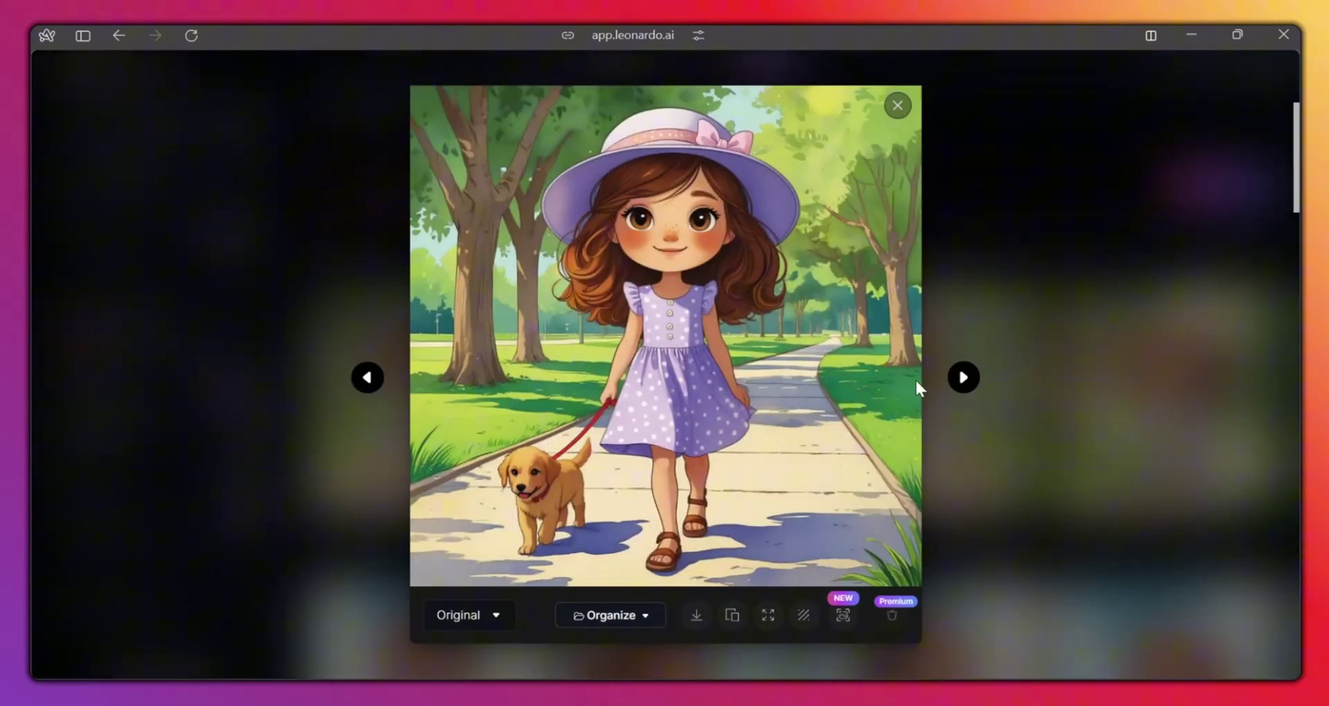
pyautogui.click(960, 379)
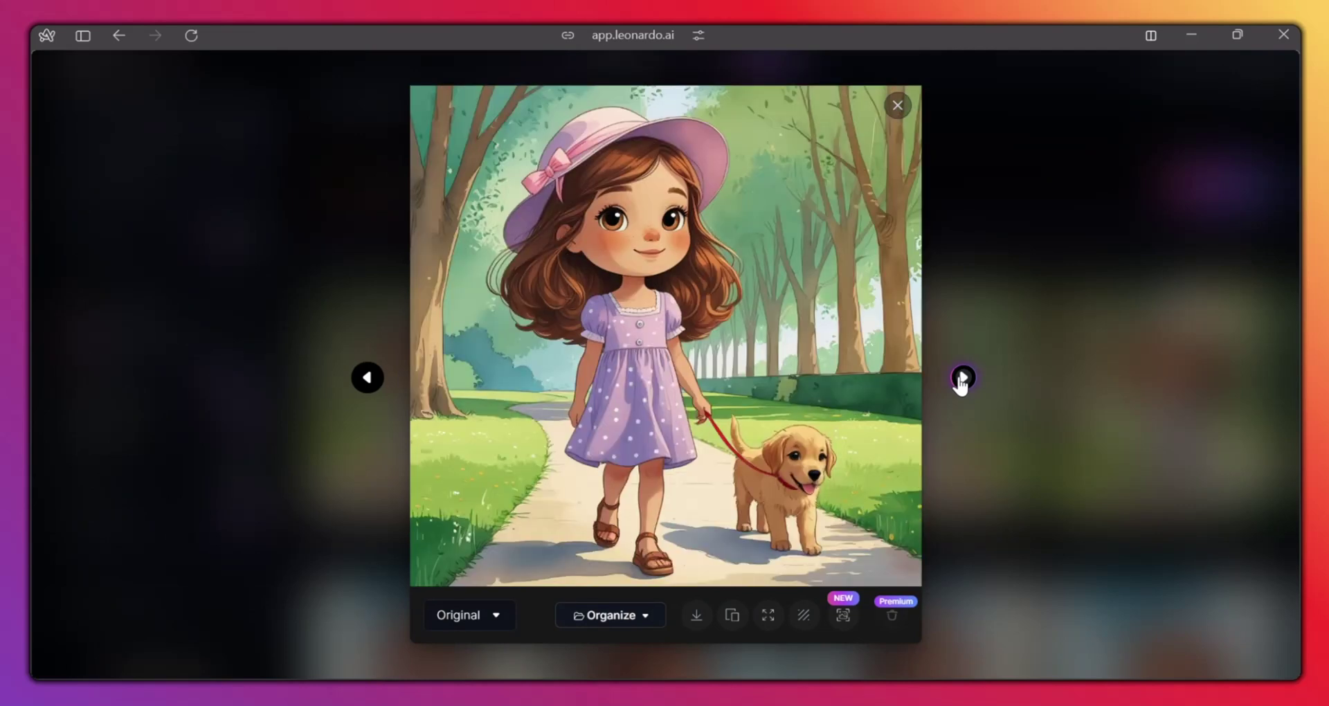
pyautogui.click(961, 379)
pyautogui.click(962, 379)
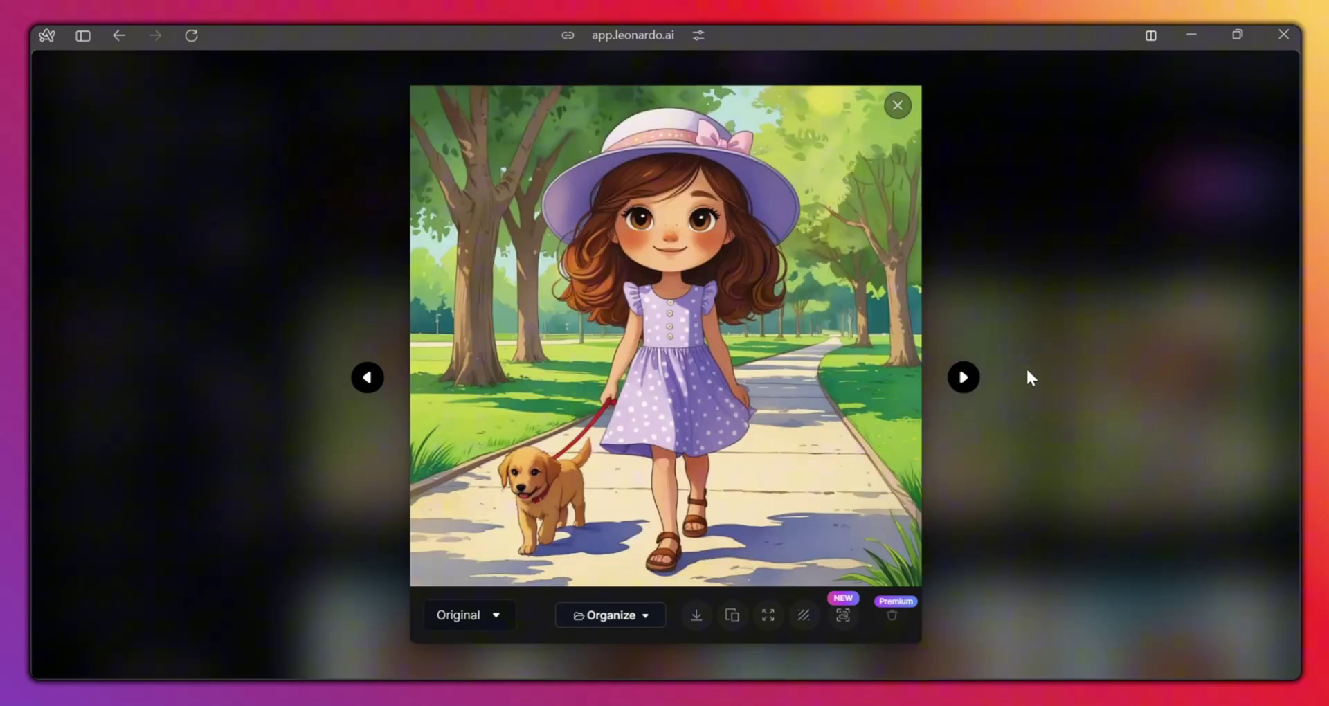